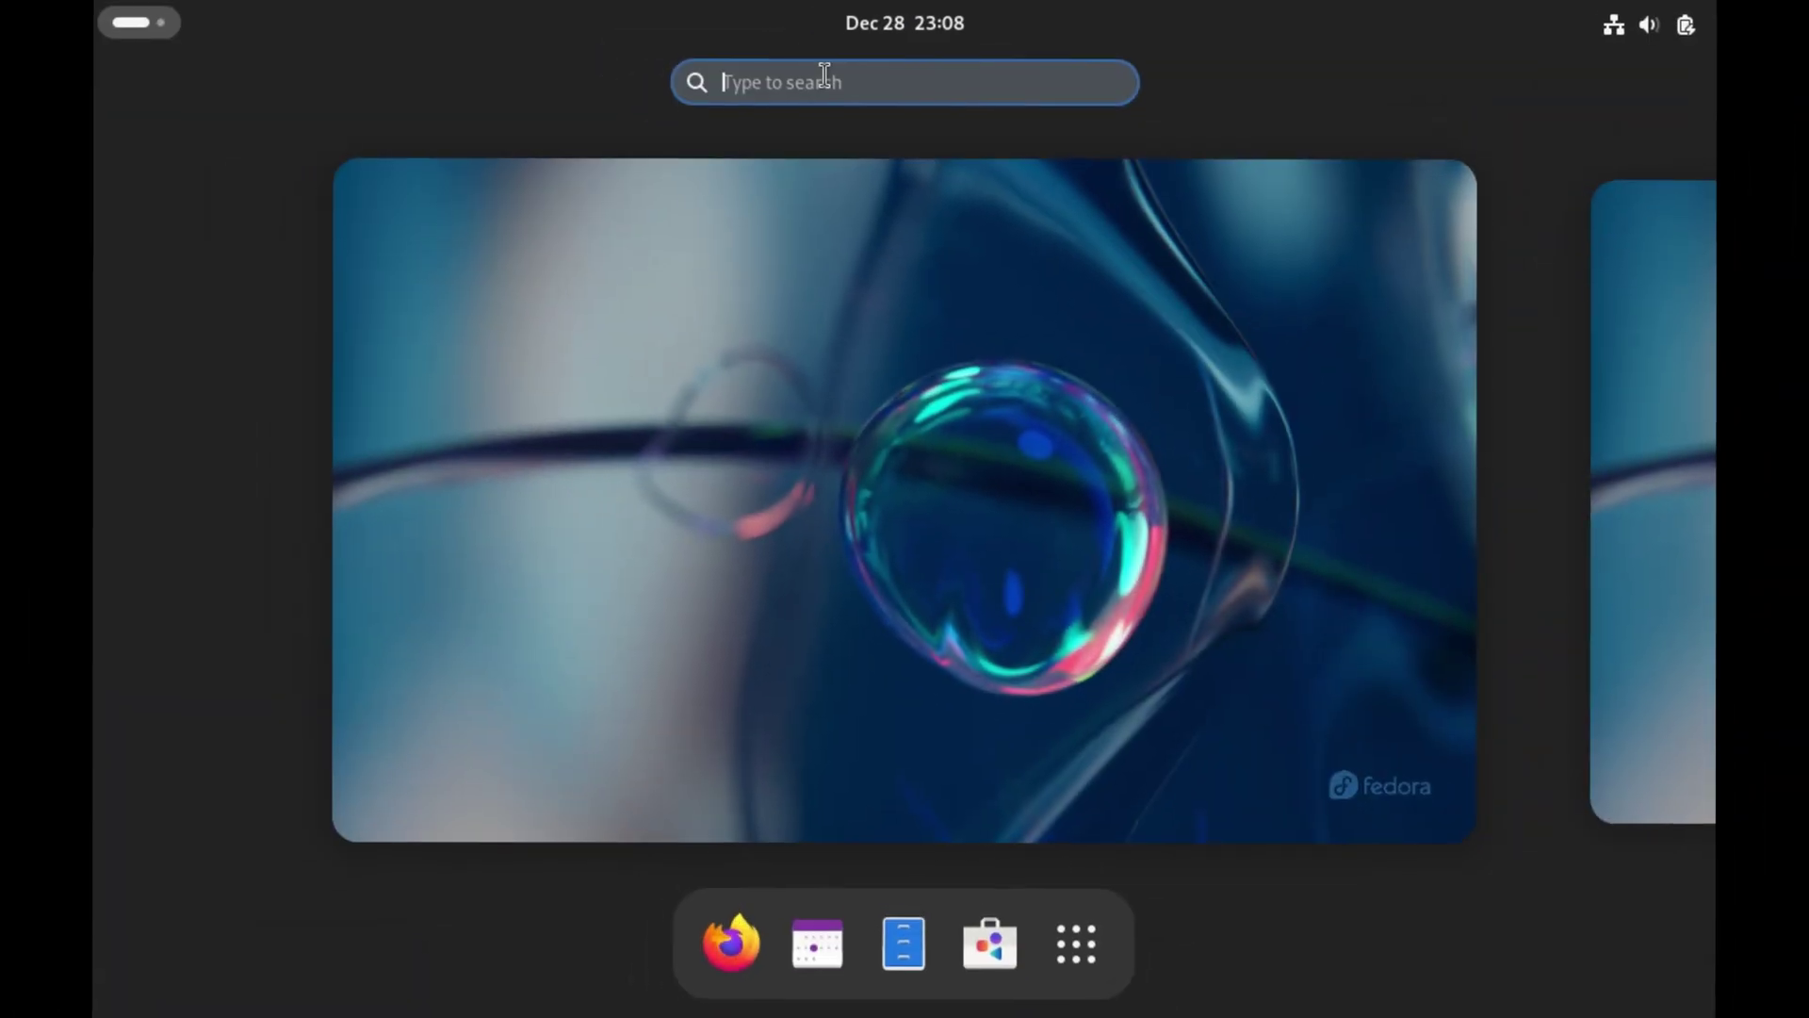
pyautogui.write('terminal')
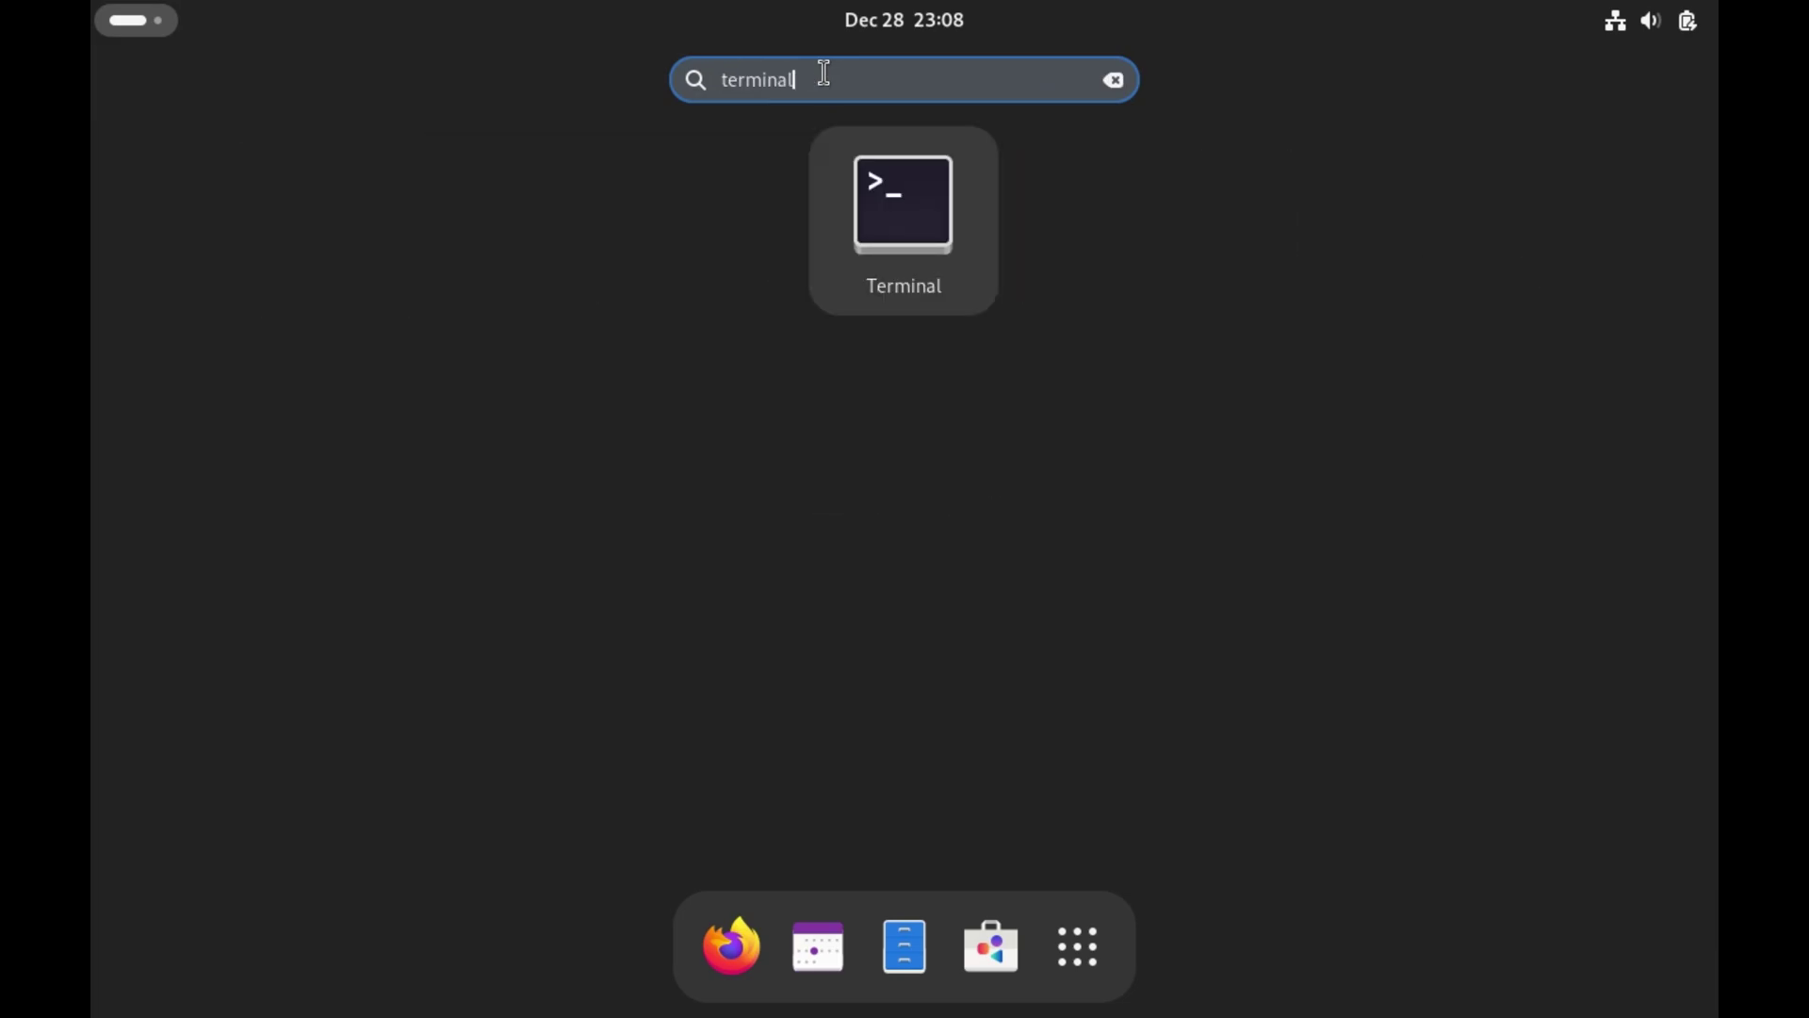
# Launch Terminal from the GNOME Activities search for 'terminal'
pyautogui.click(878, 216)
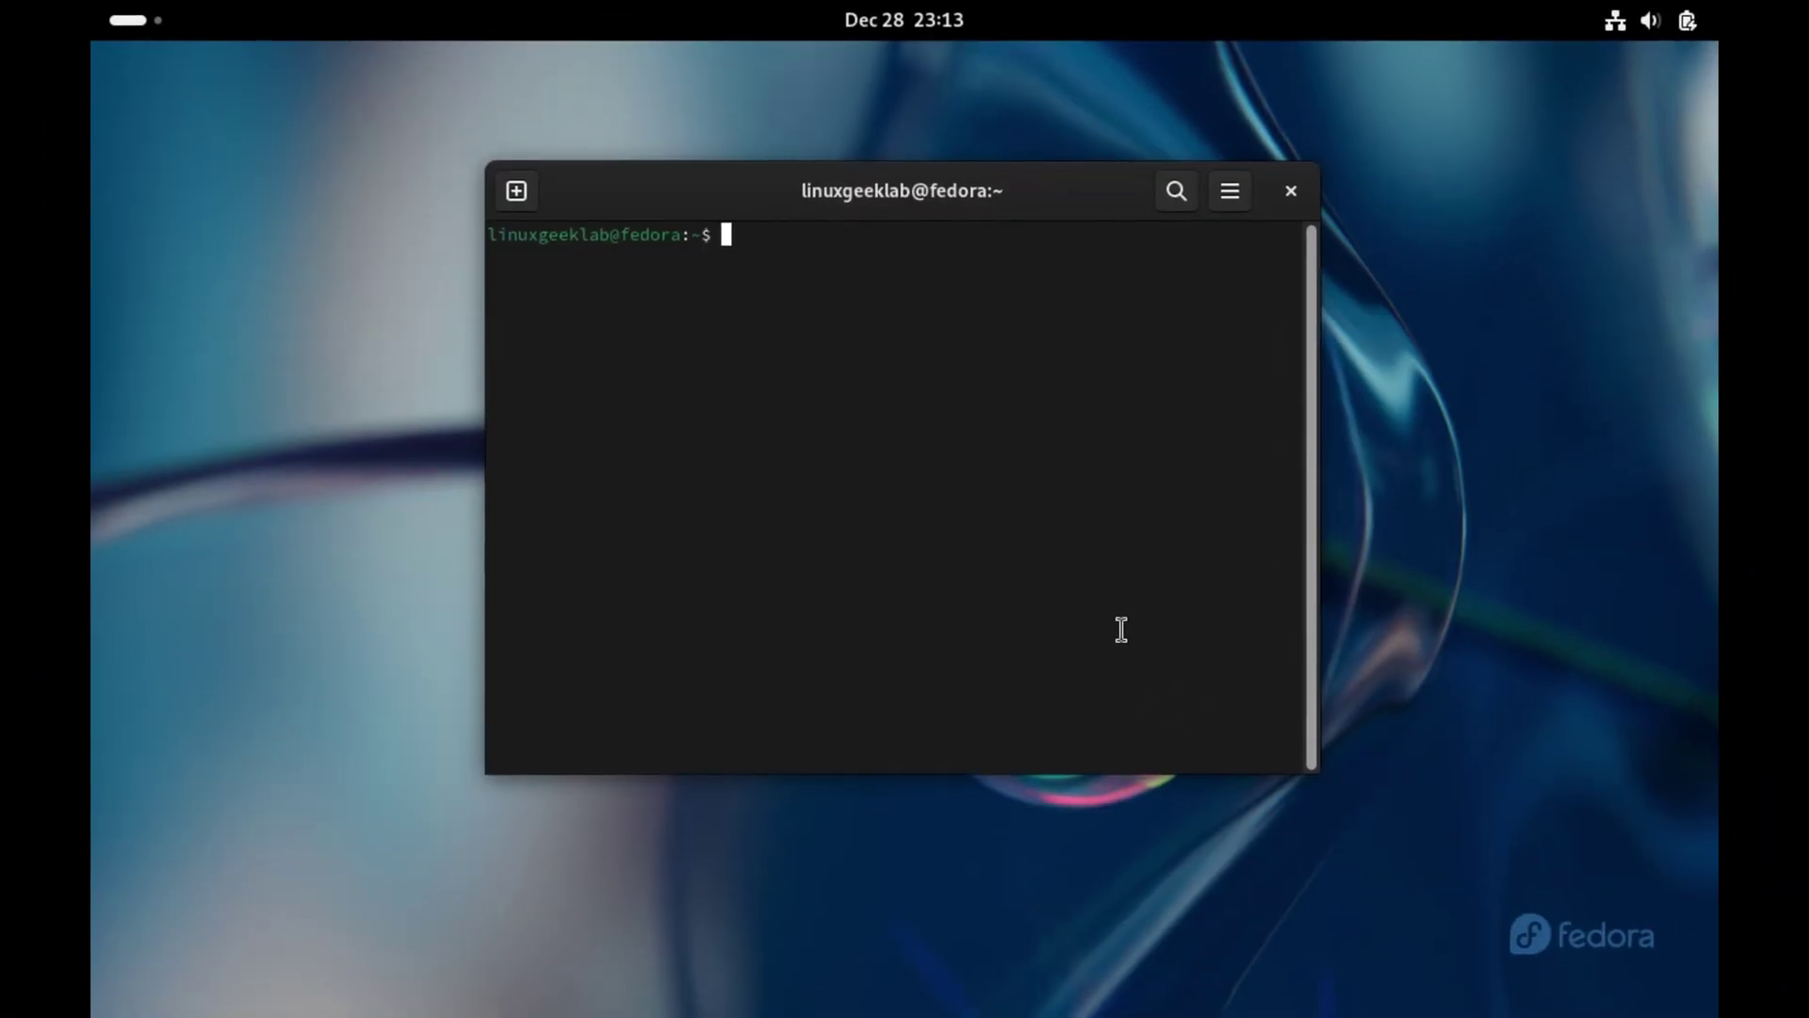
# Create user test10 with 'sudo adduser test10'
pyautogui.press('Return')
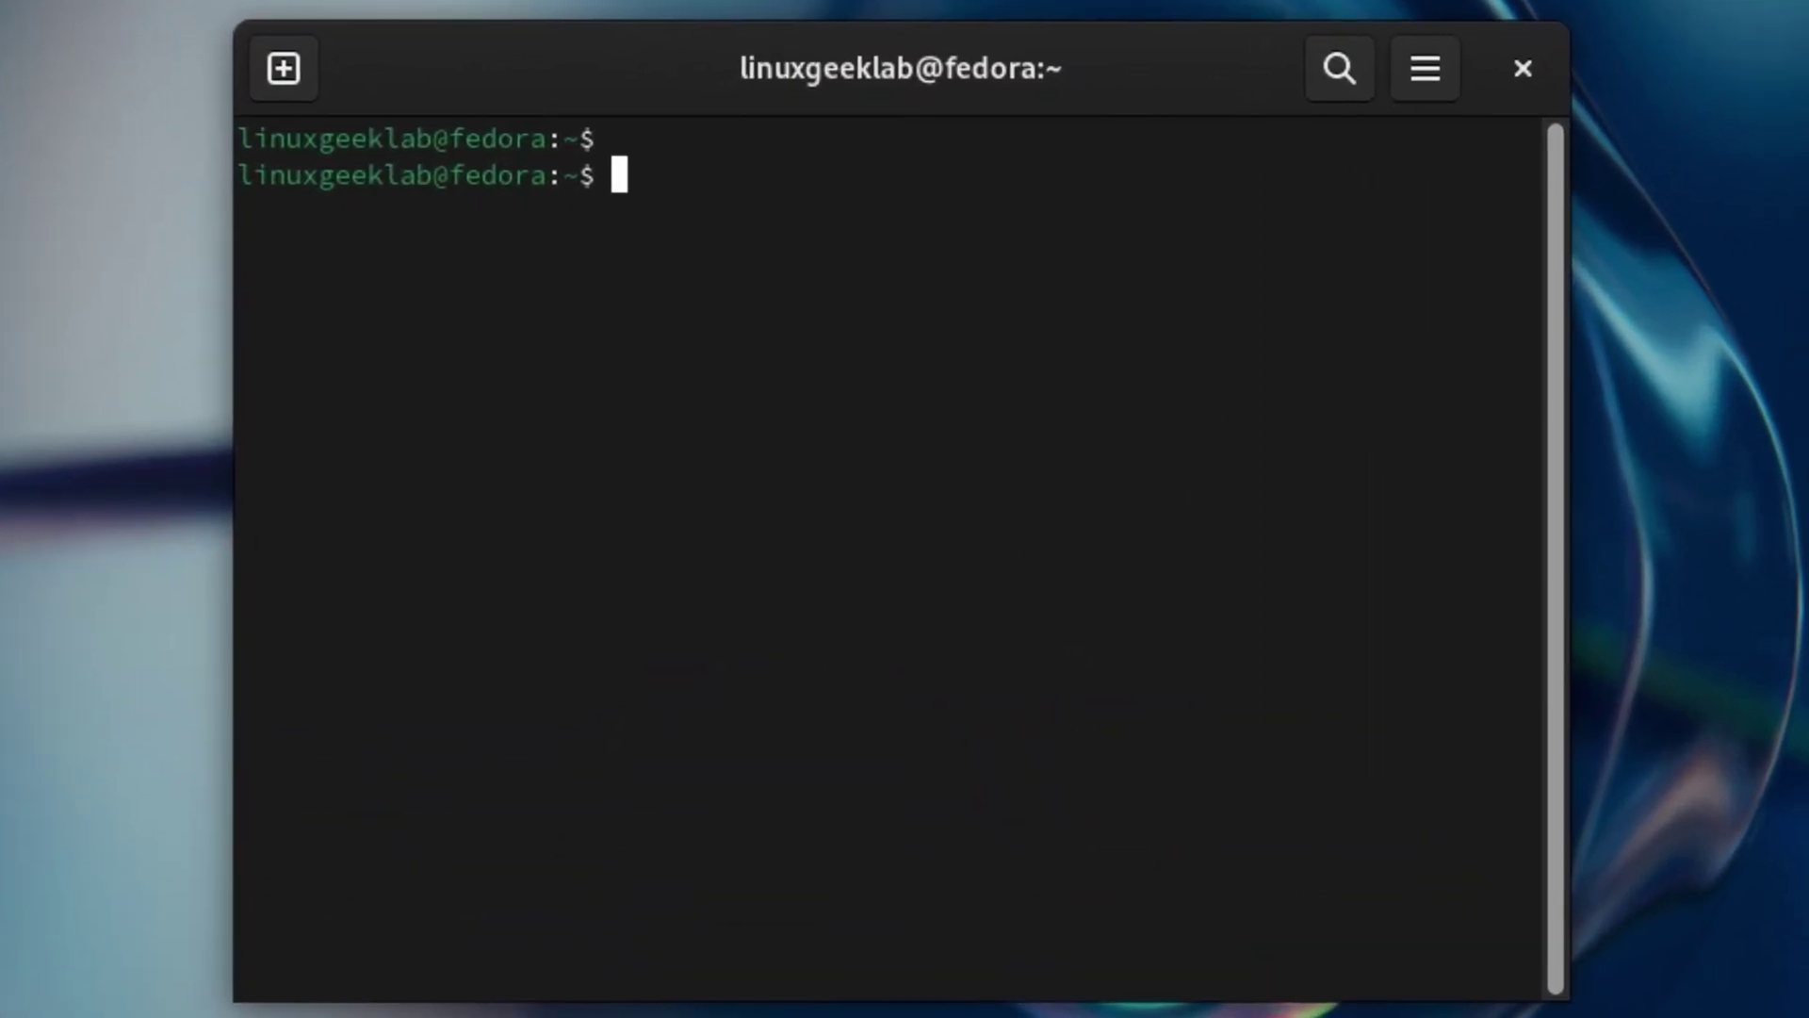
pyautogui.write('sudo ad')
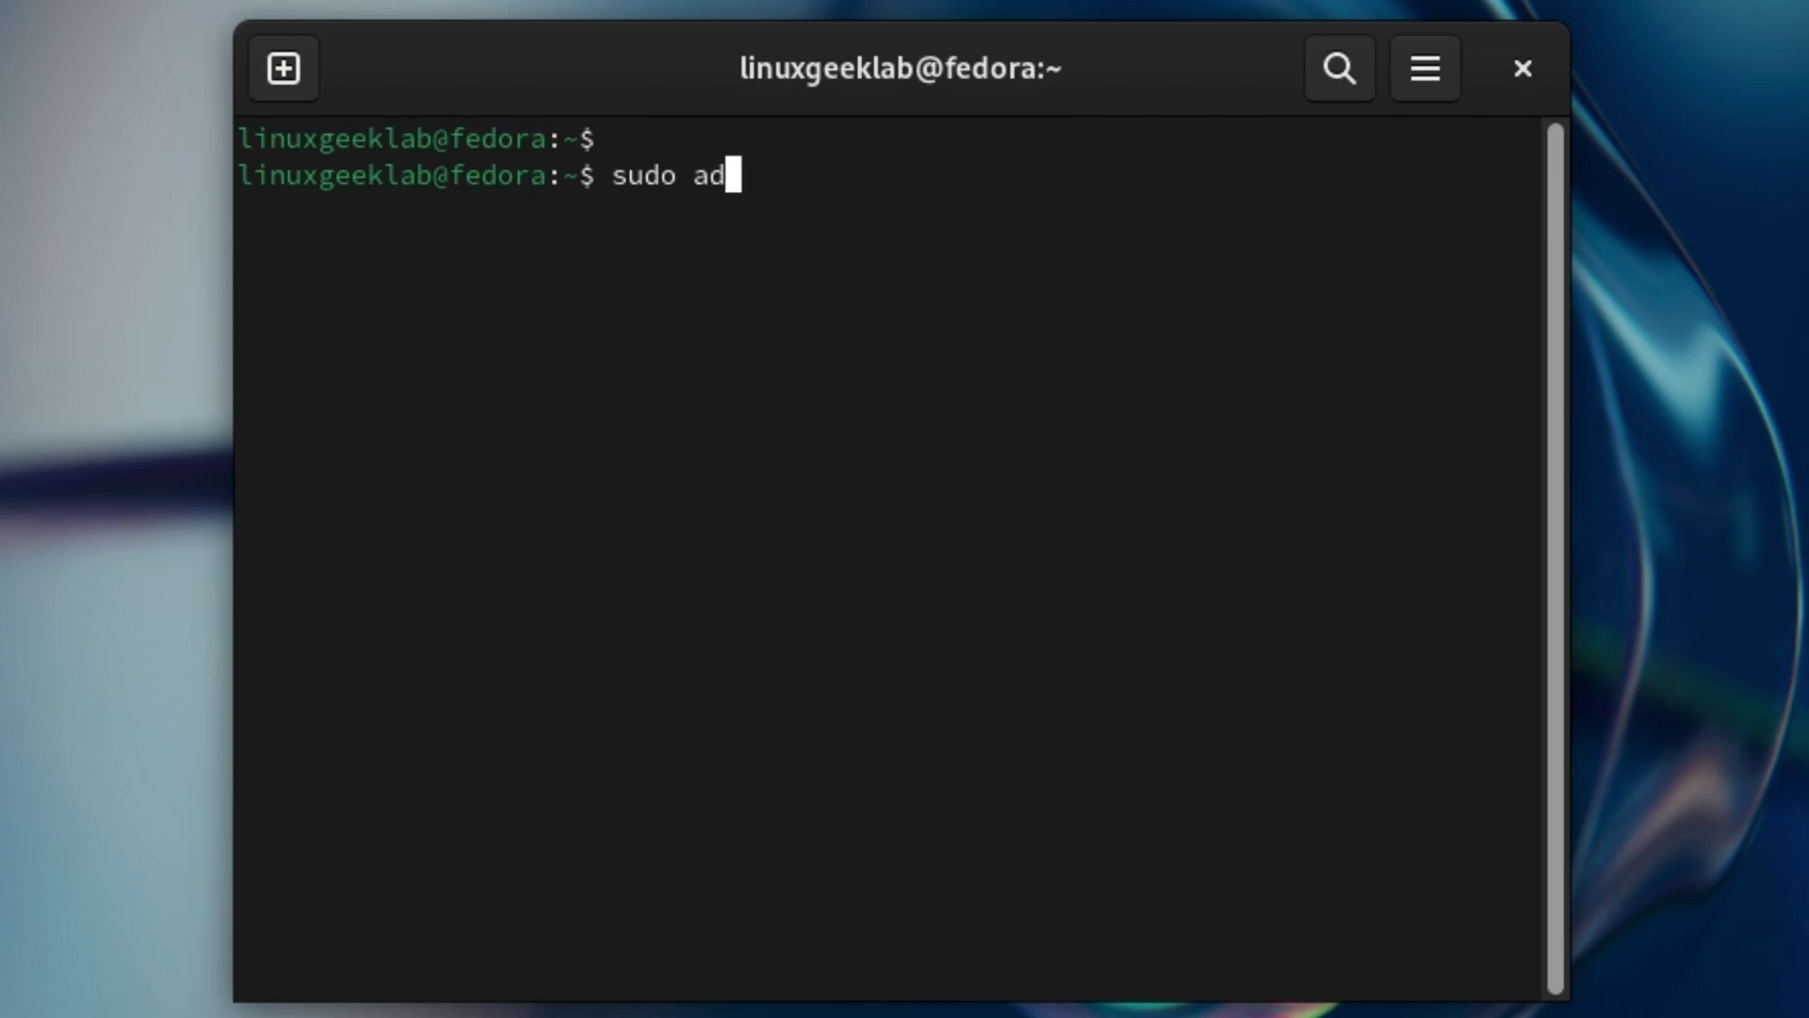
pyautogui.write('duser ')
pyautogui.write('test')
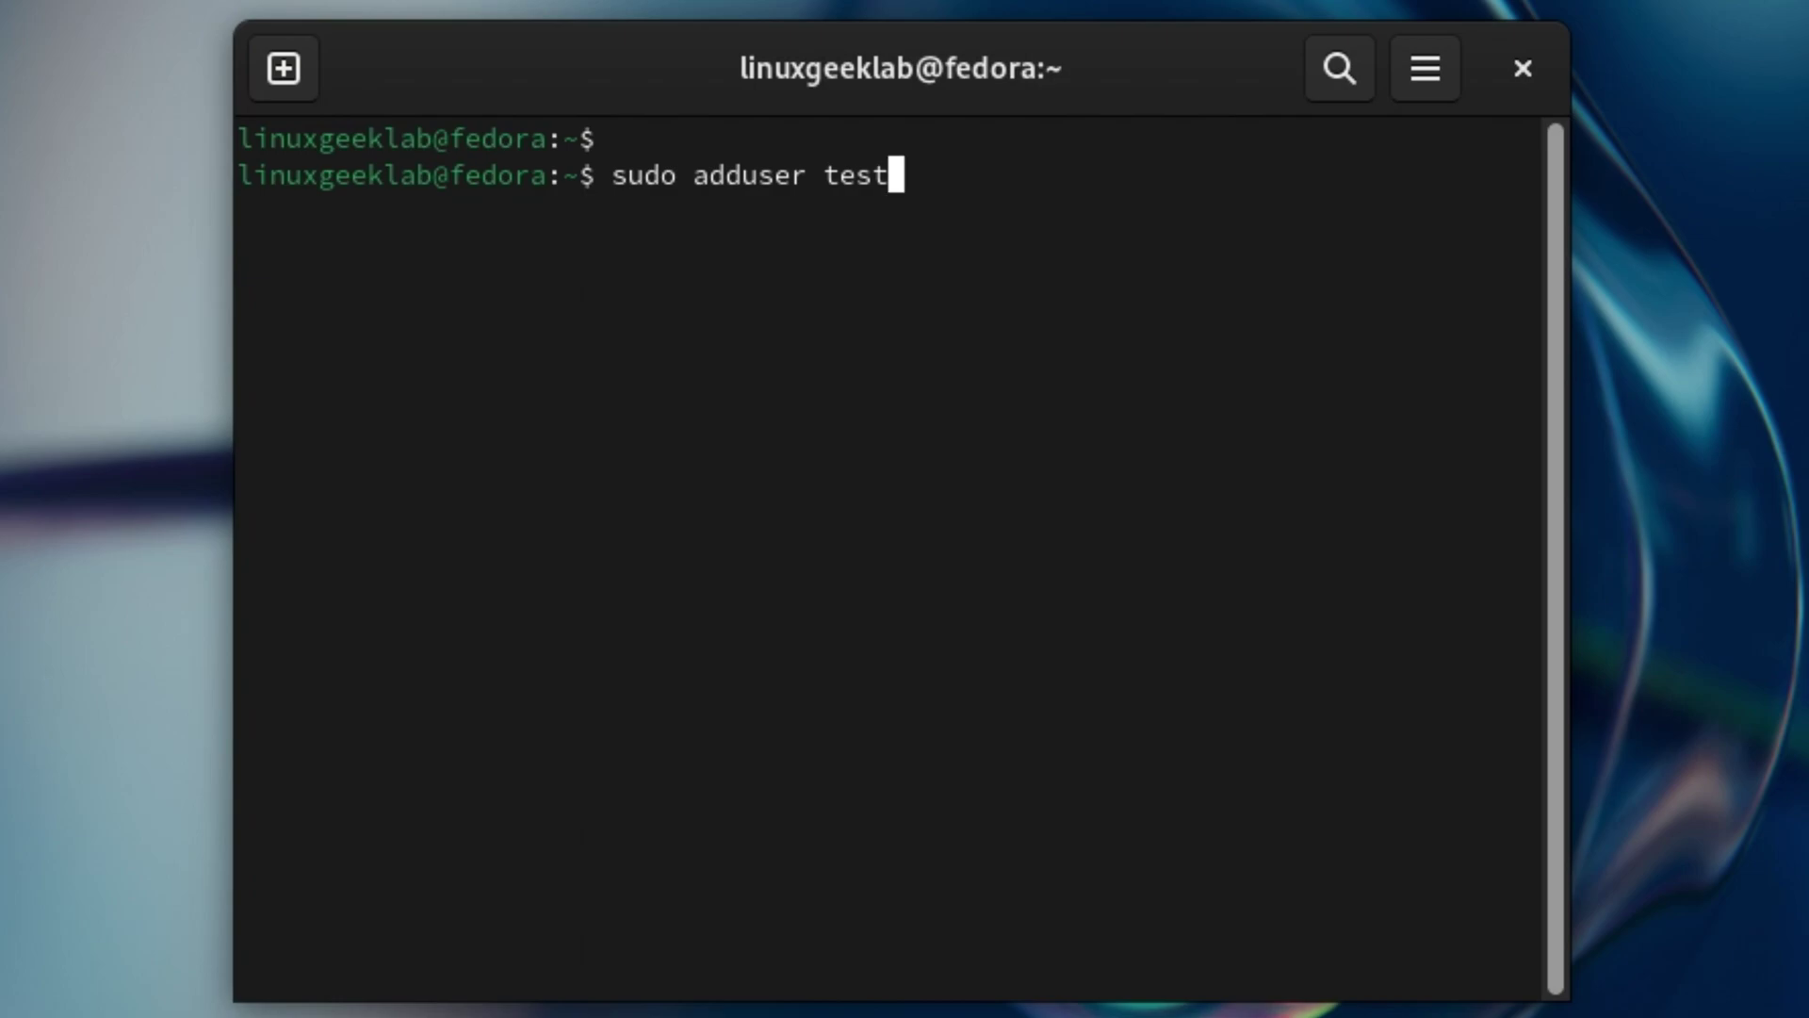
pyautogui.write('10')
pyautogui.press('Return')
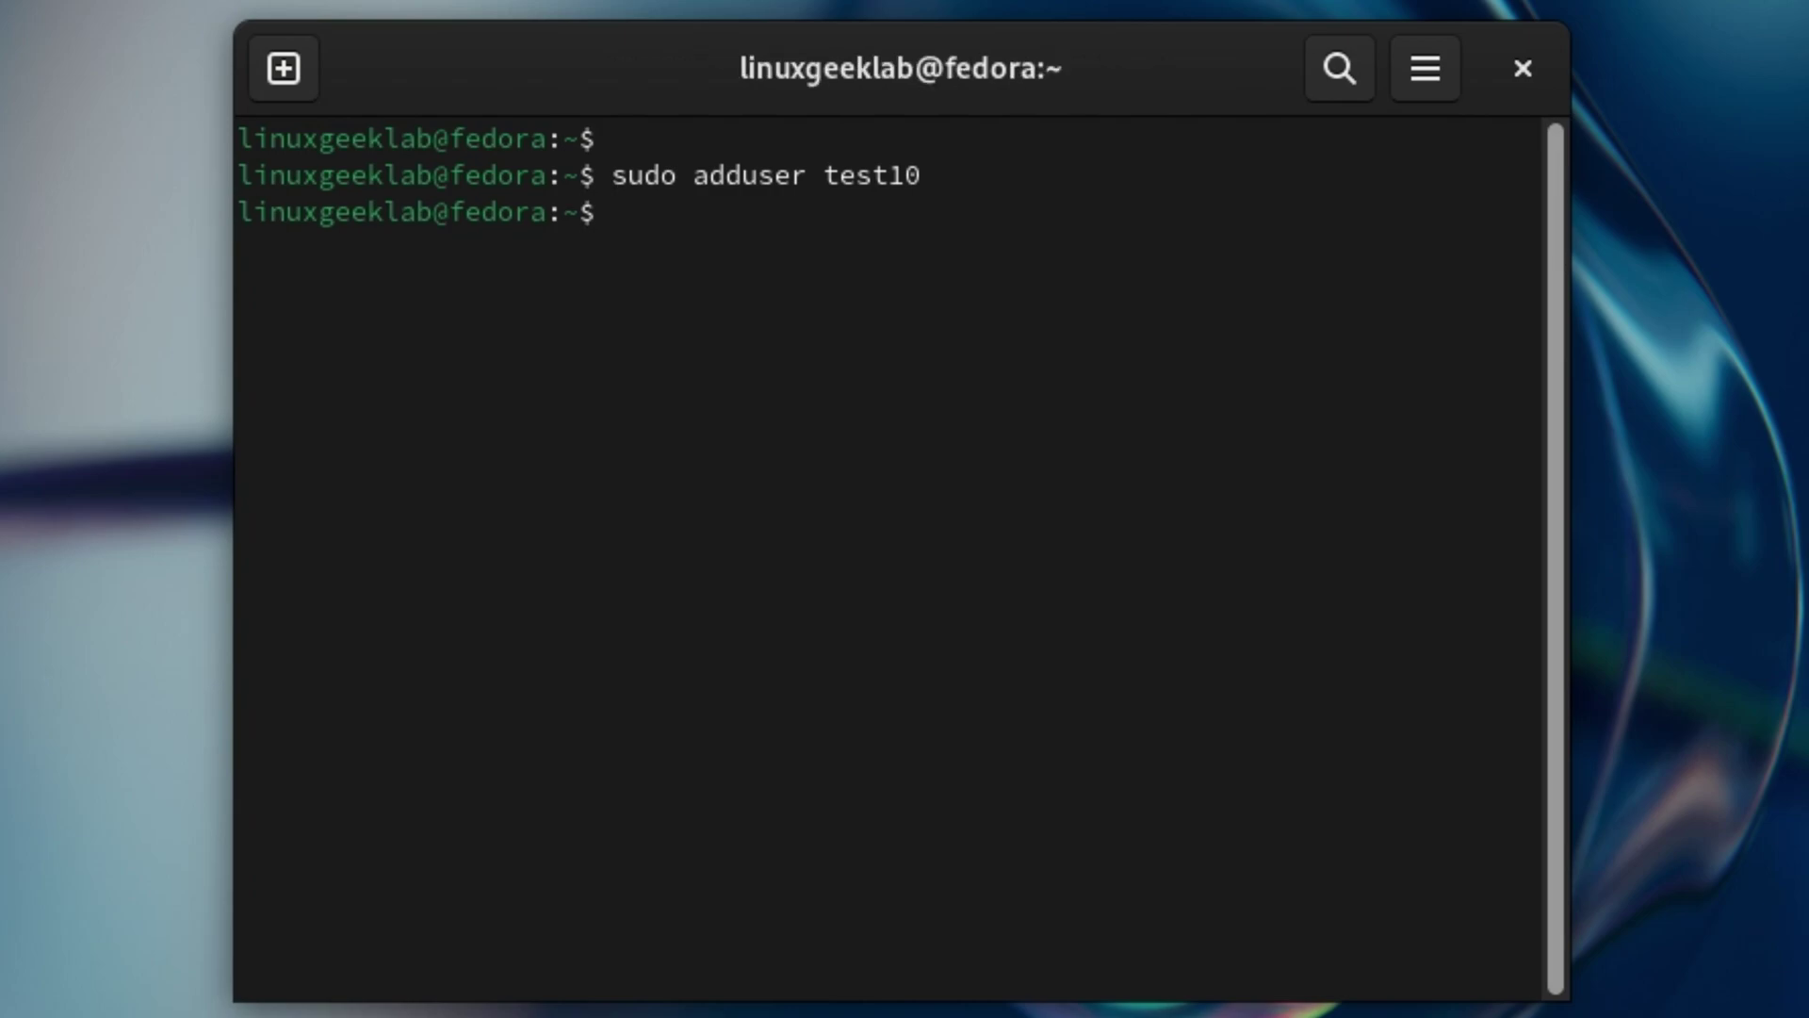
pyautogui.press('Return')
pyautogui.press('Return')
pyautogui.write('s')
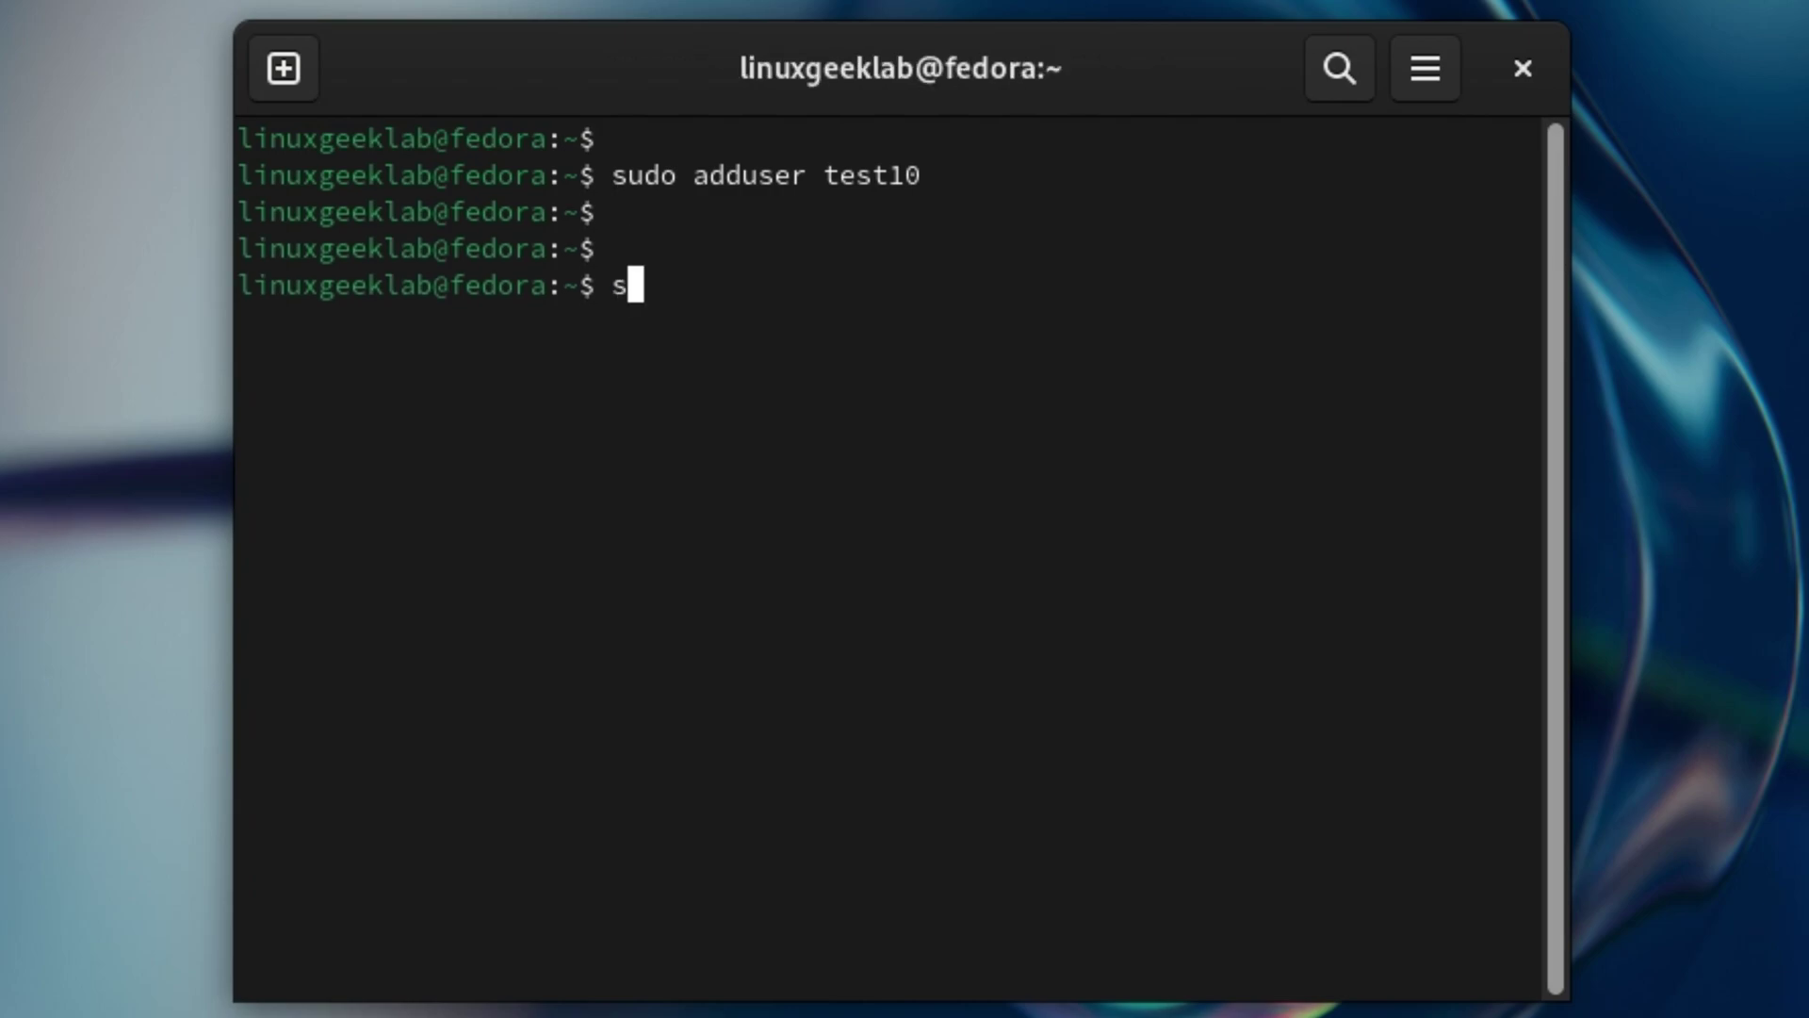
pyautogui.write('udo pass')
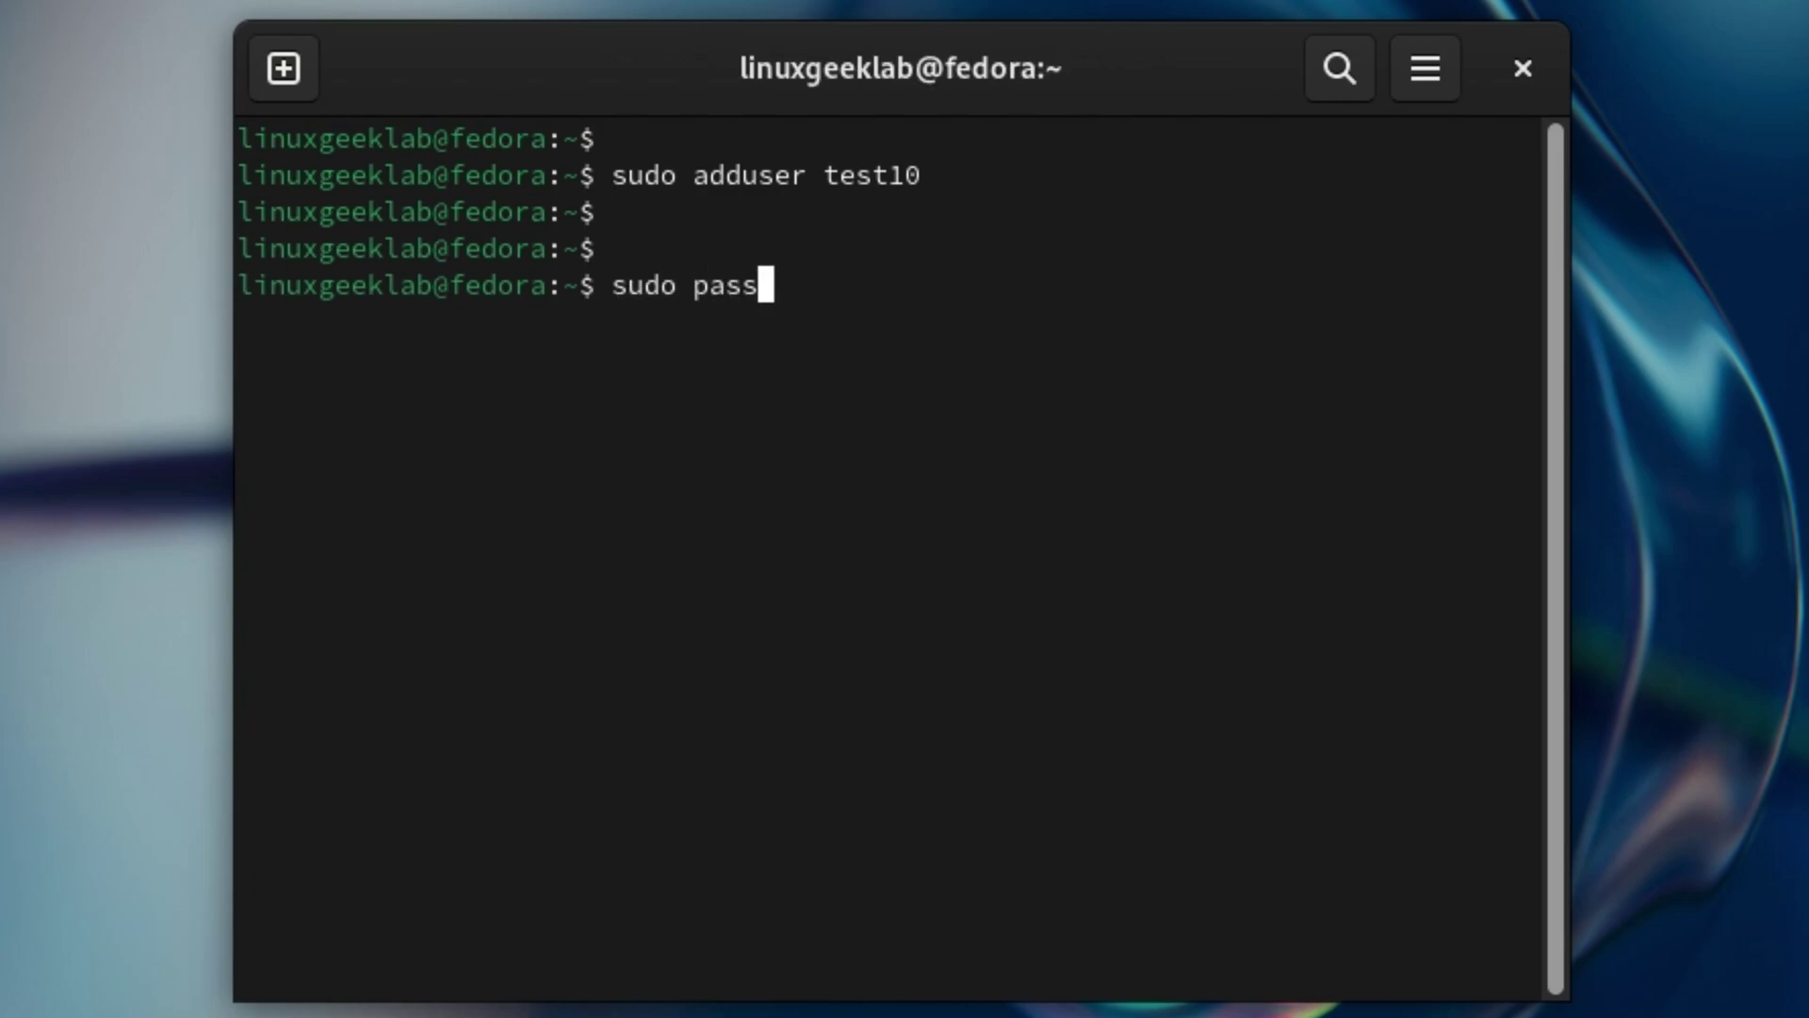
pyautogui.write('wd tes')
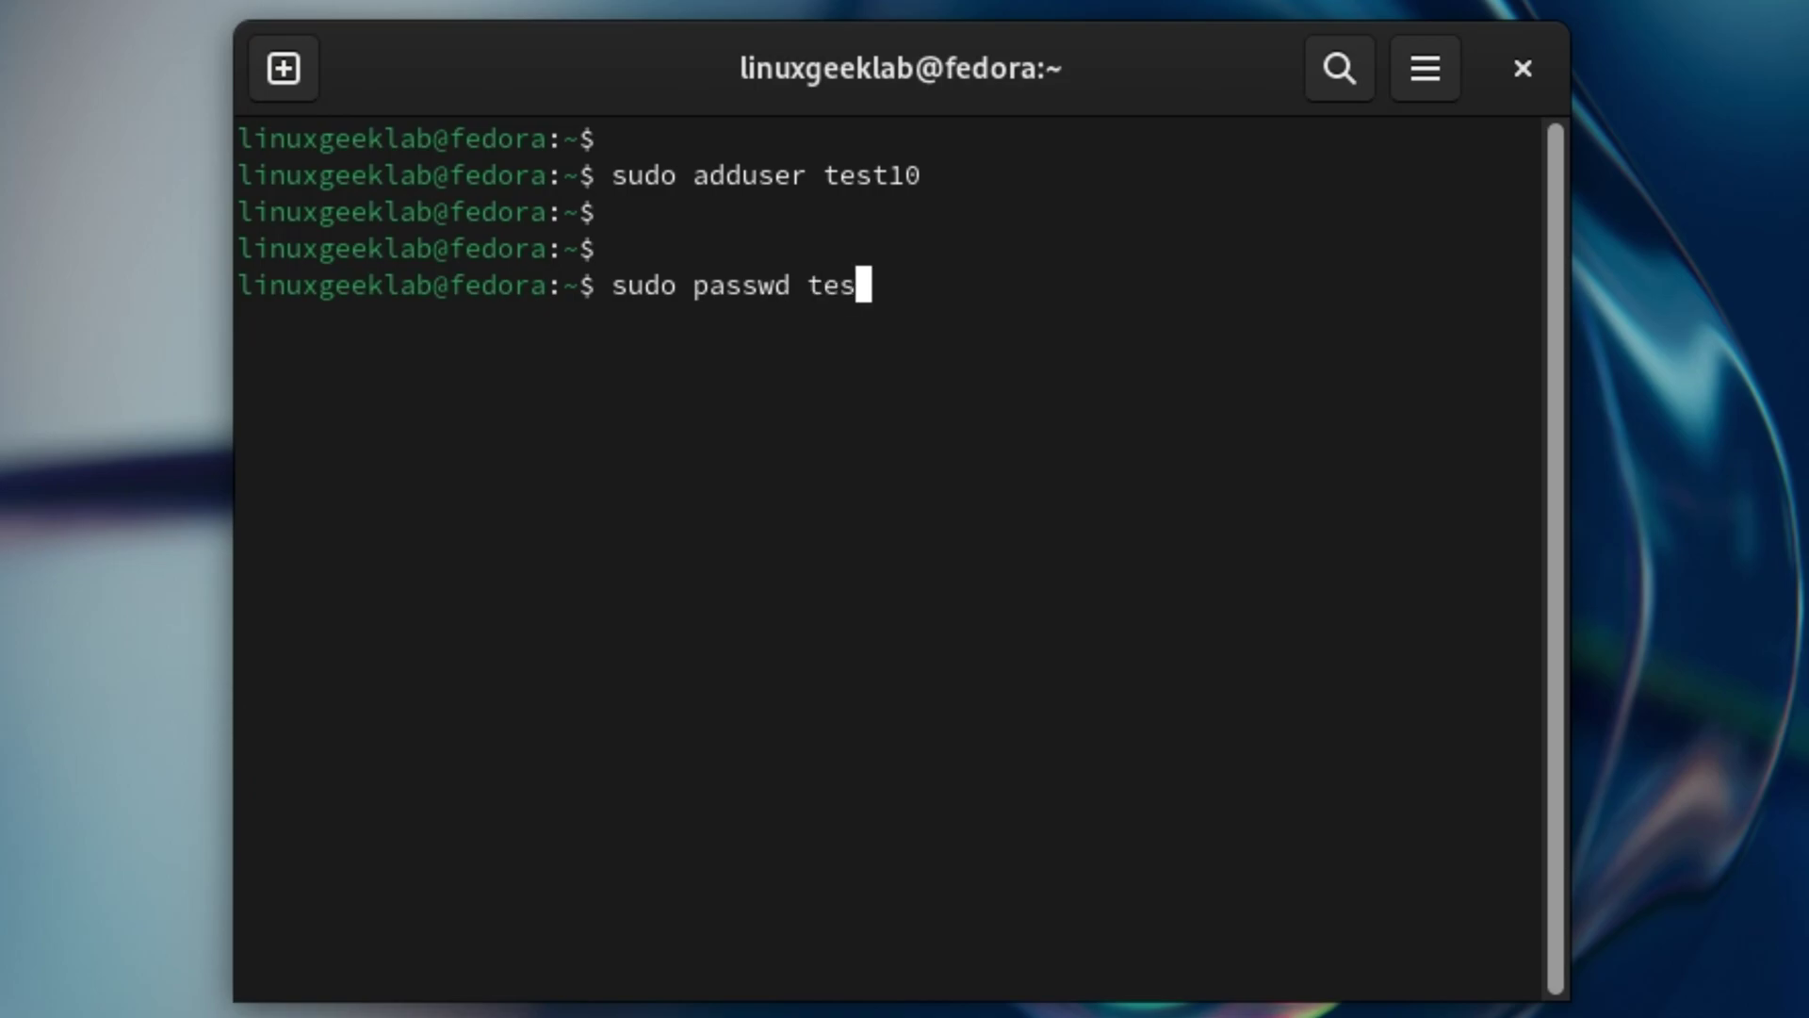
pyautogui.write('t10')
# Set test10's password via 'sudo passwd test10', entering it twice
pyautogui.press('Return')
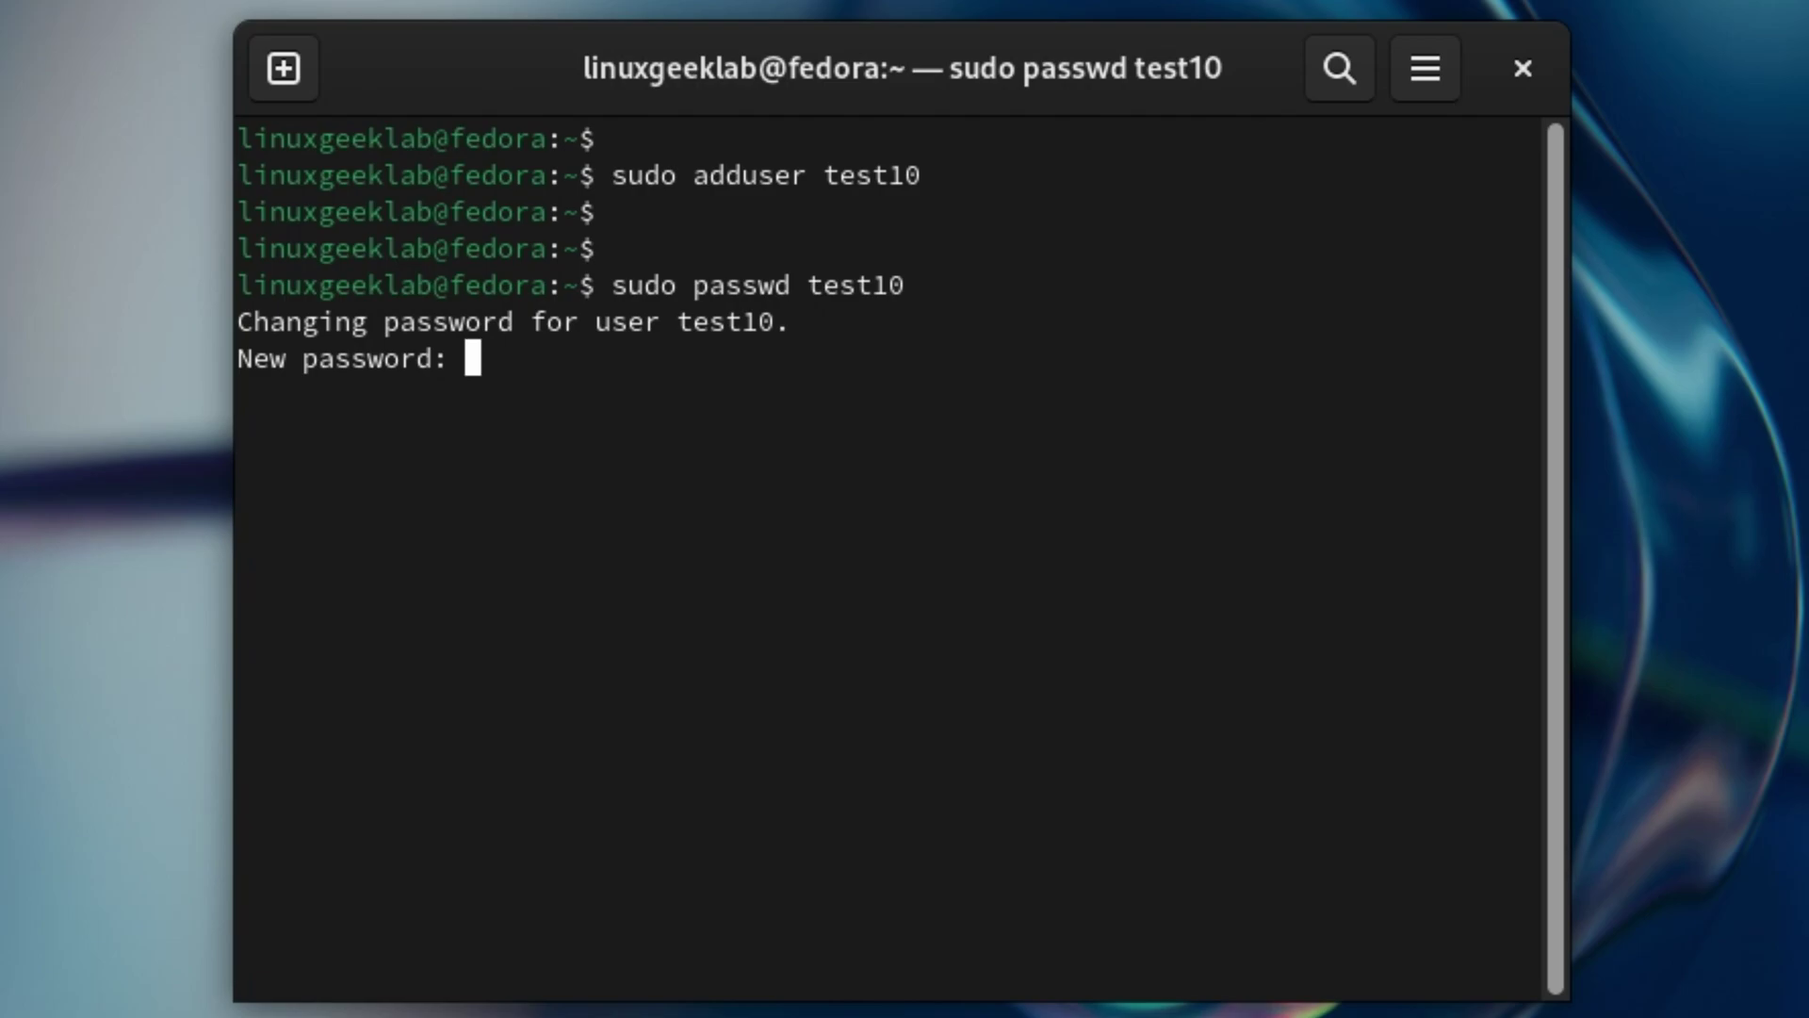
pyautogui.press('Return')
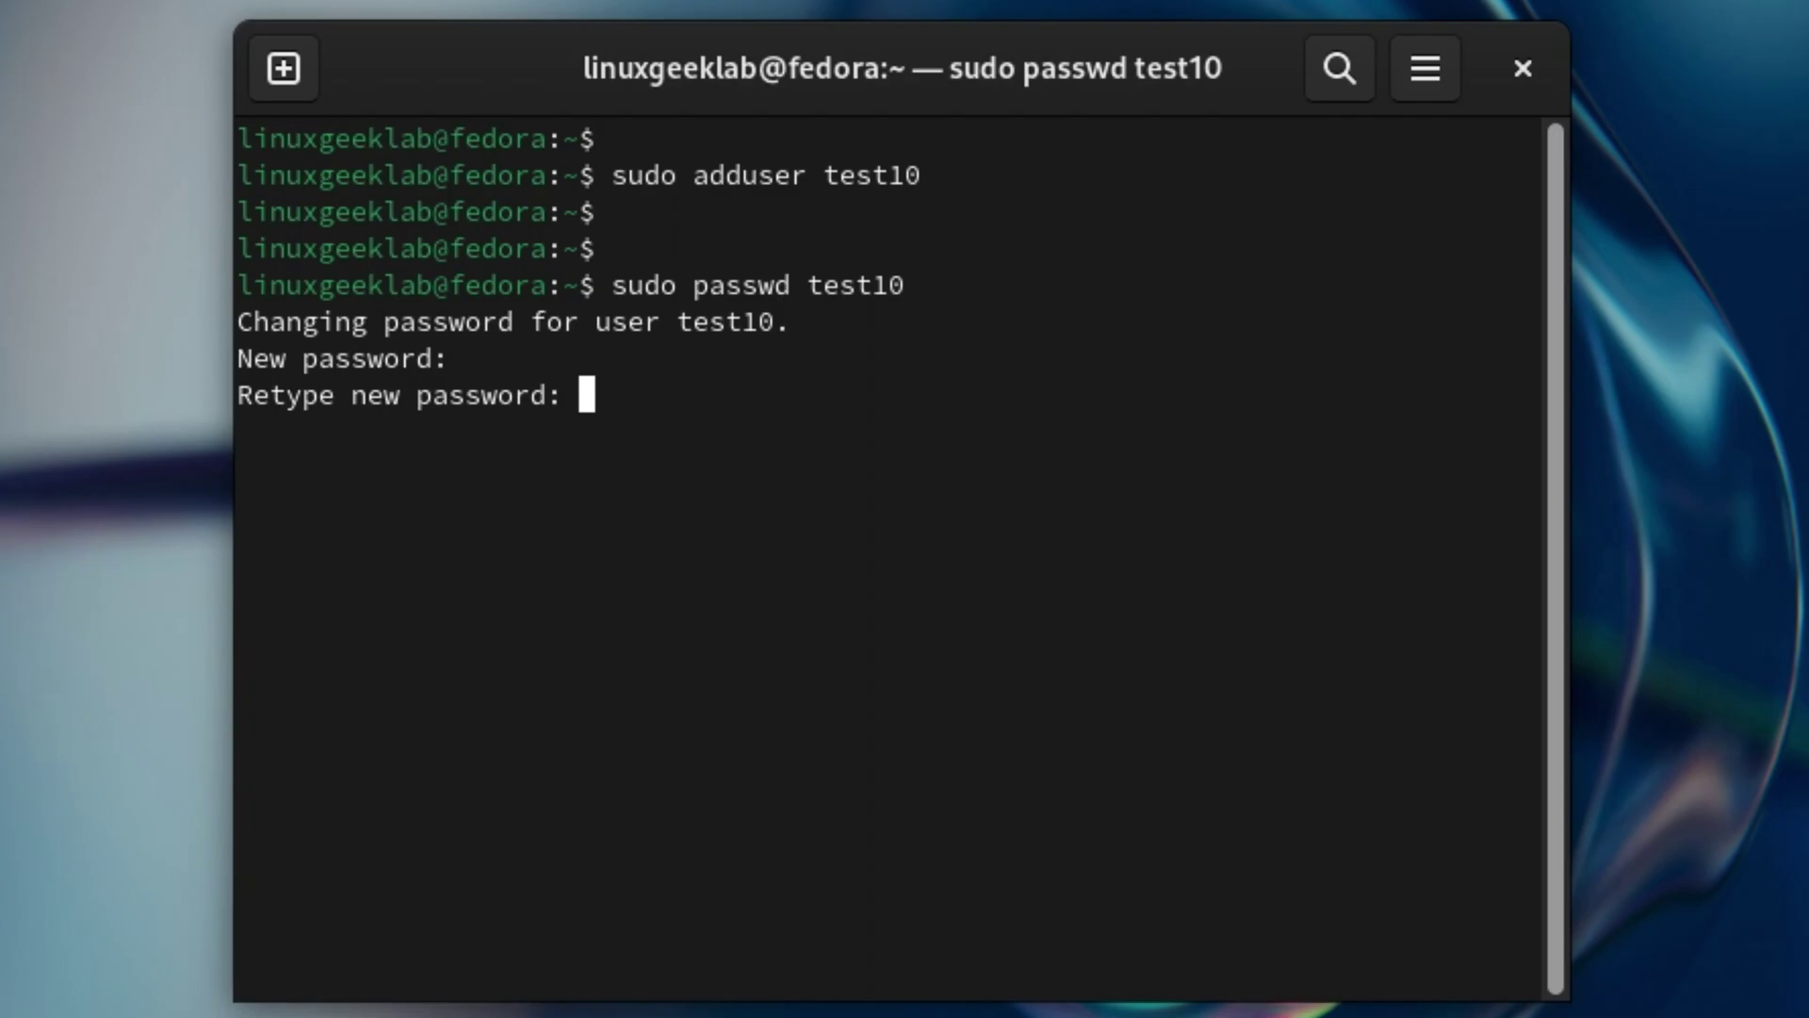
pyautogui.press('Return')
pyautogui.press('Return')
pyautogui.press('Return')
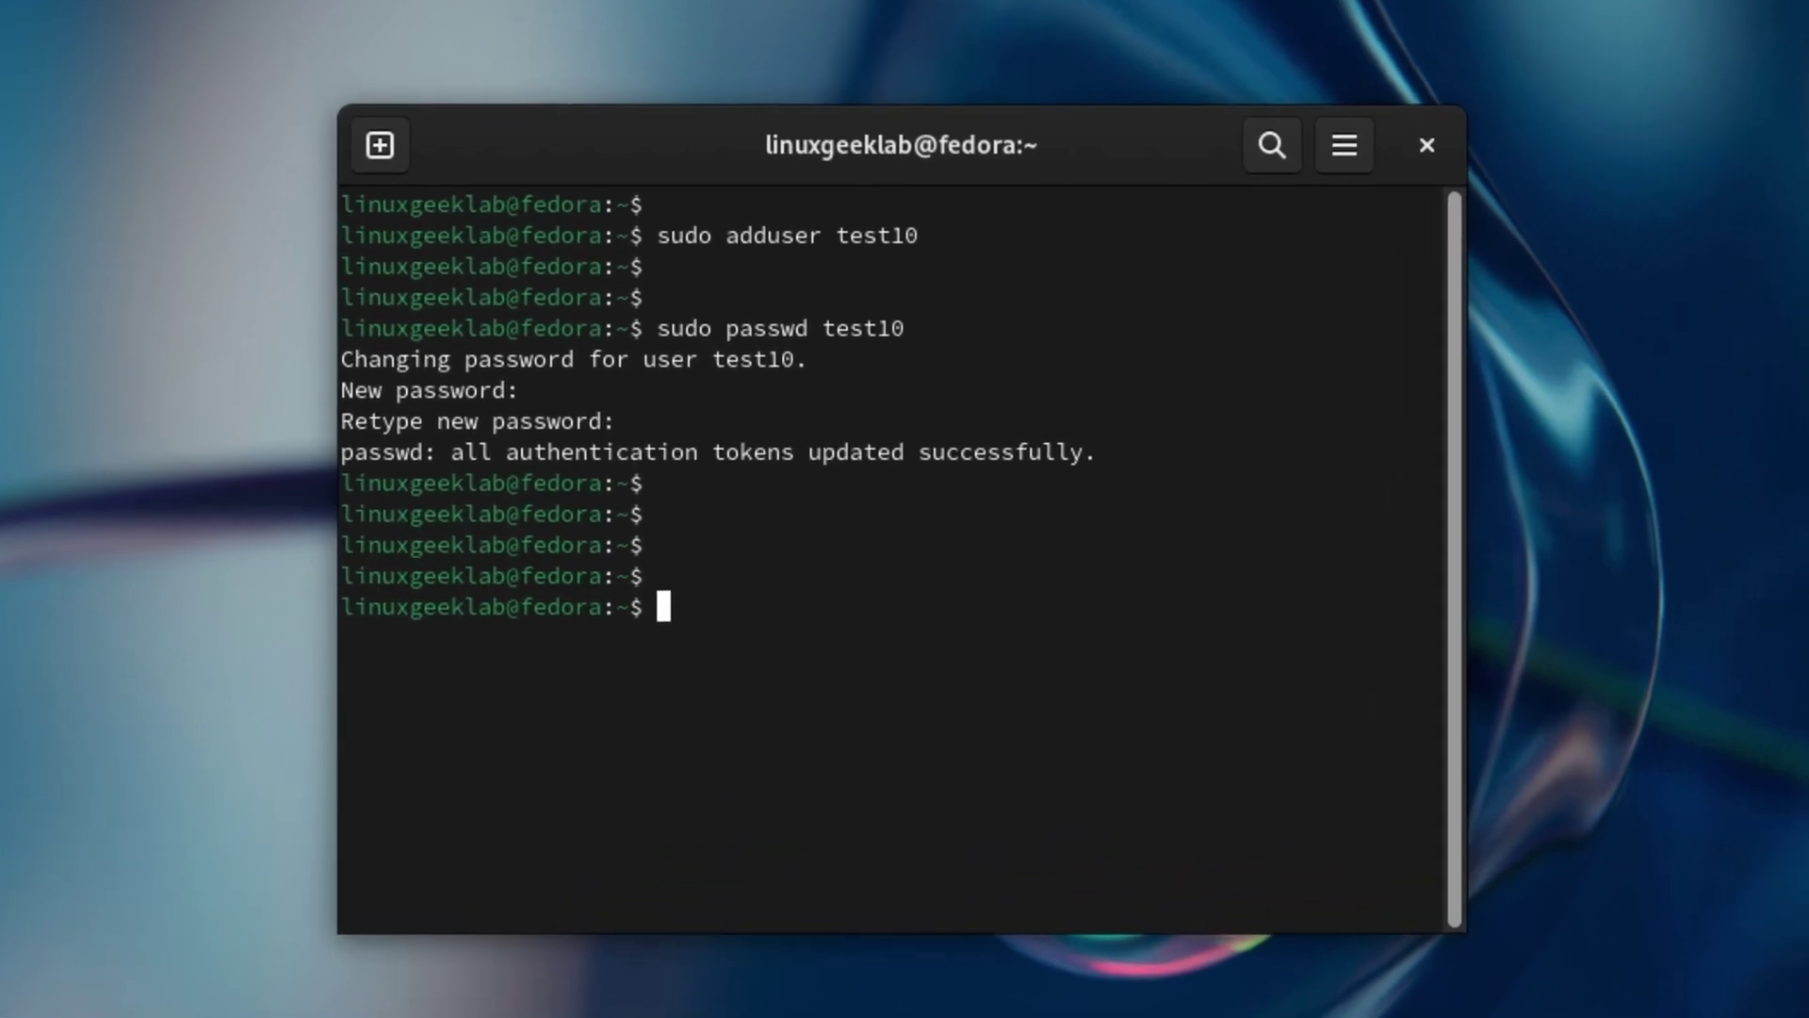
pyautogui.write('su ')
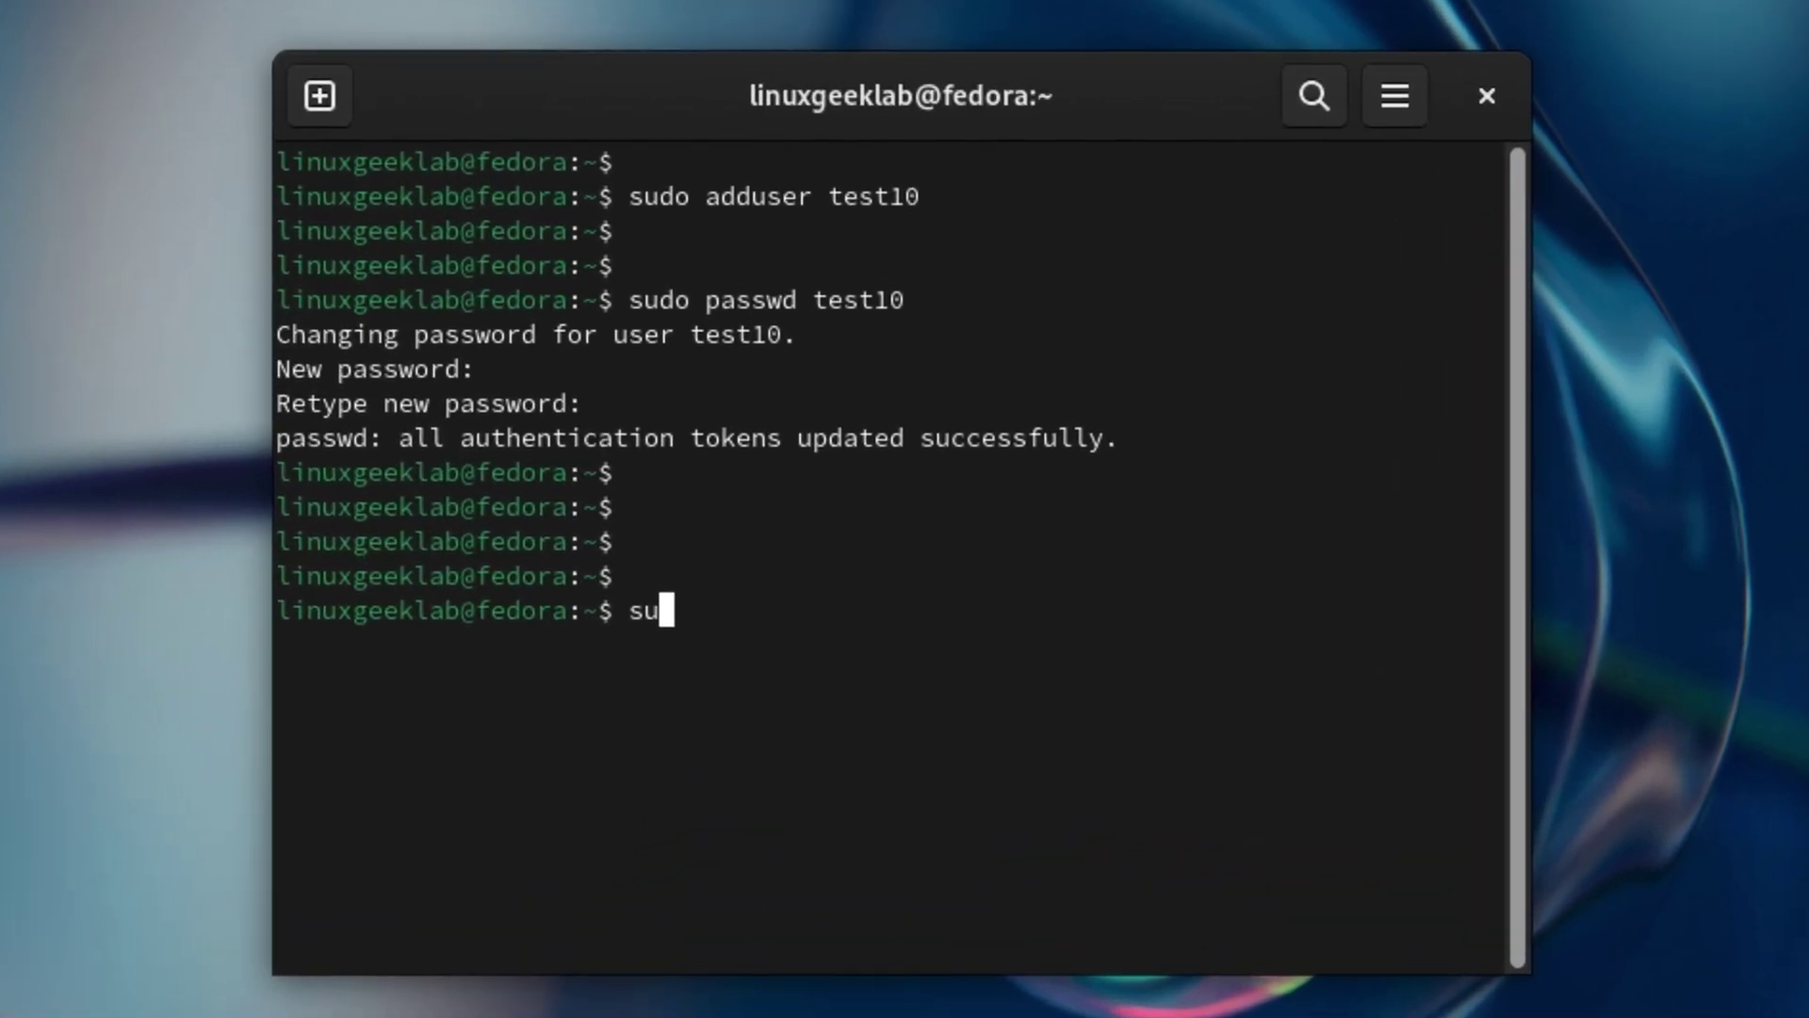
pyautogui.write('test')
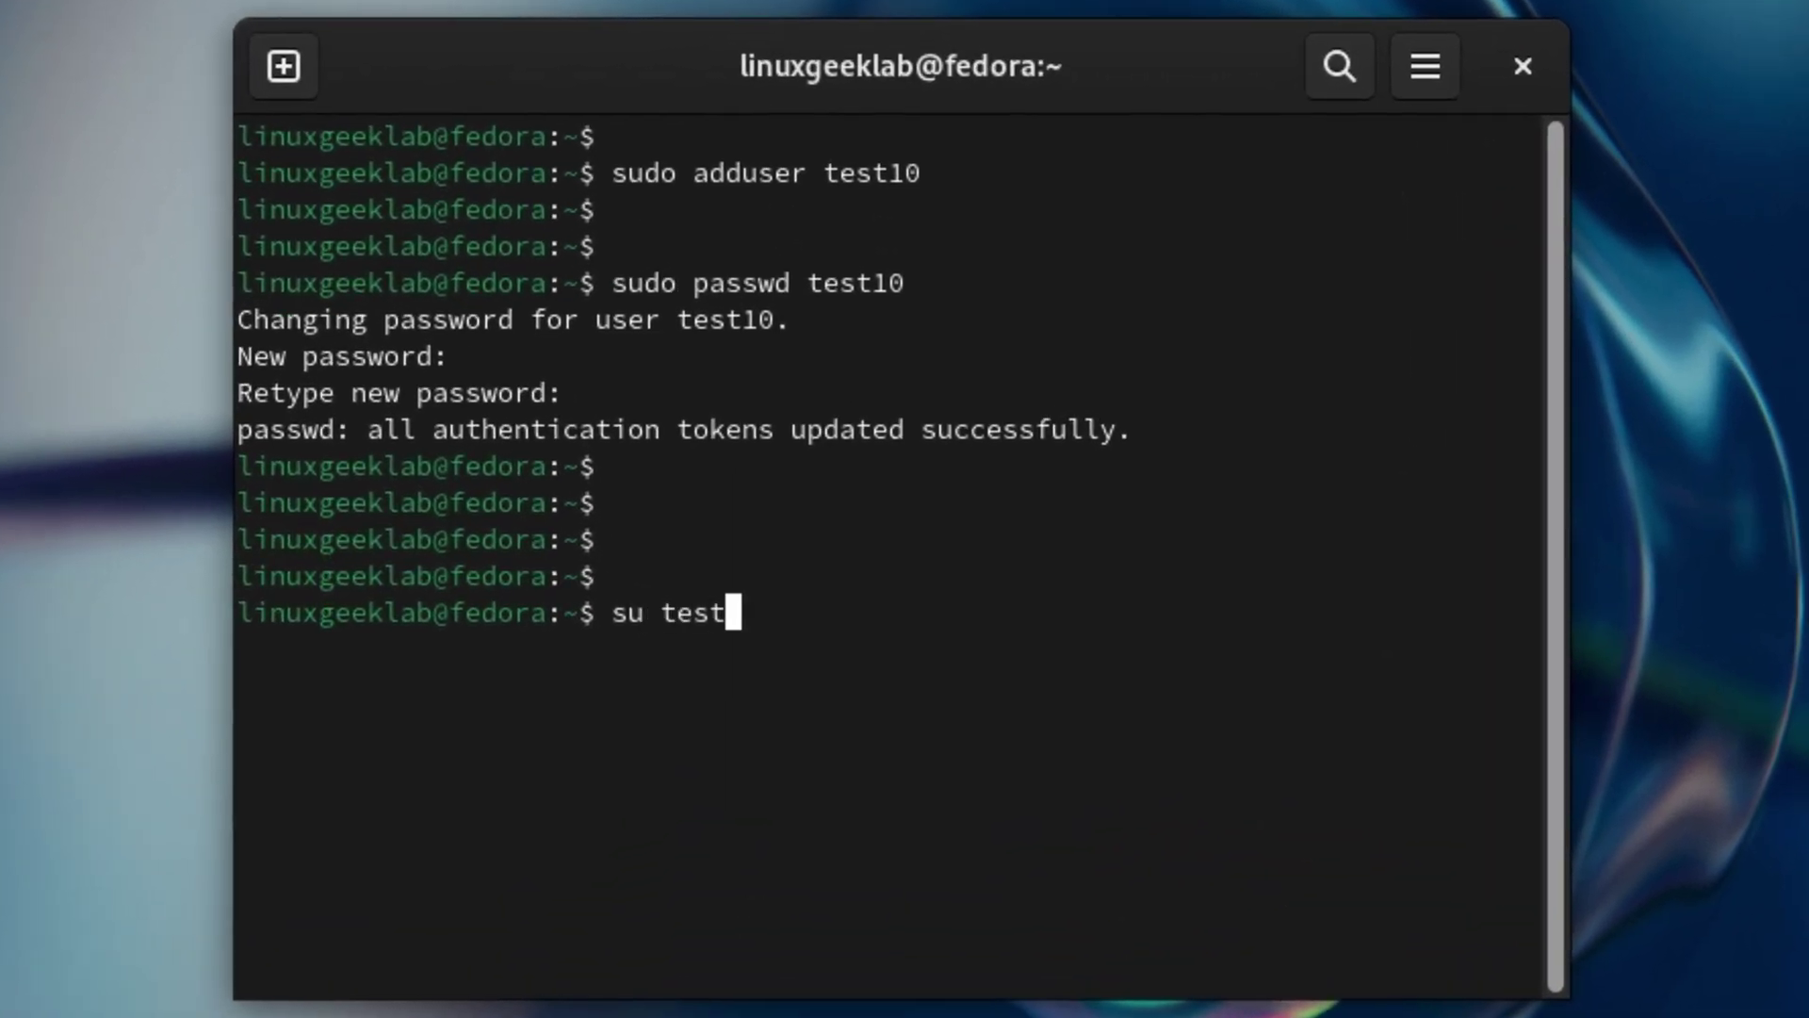
pyautogui.write('10')
# Switch to user test10 with 'su test10', then open the system quick settings
pyautogui.press('Return')
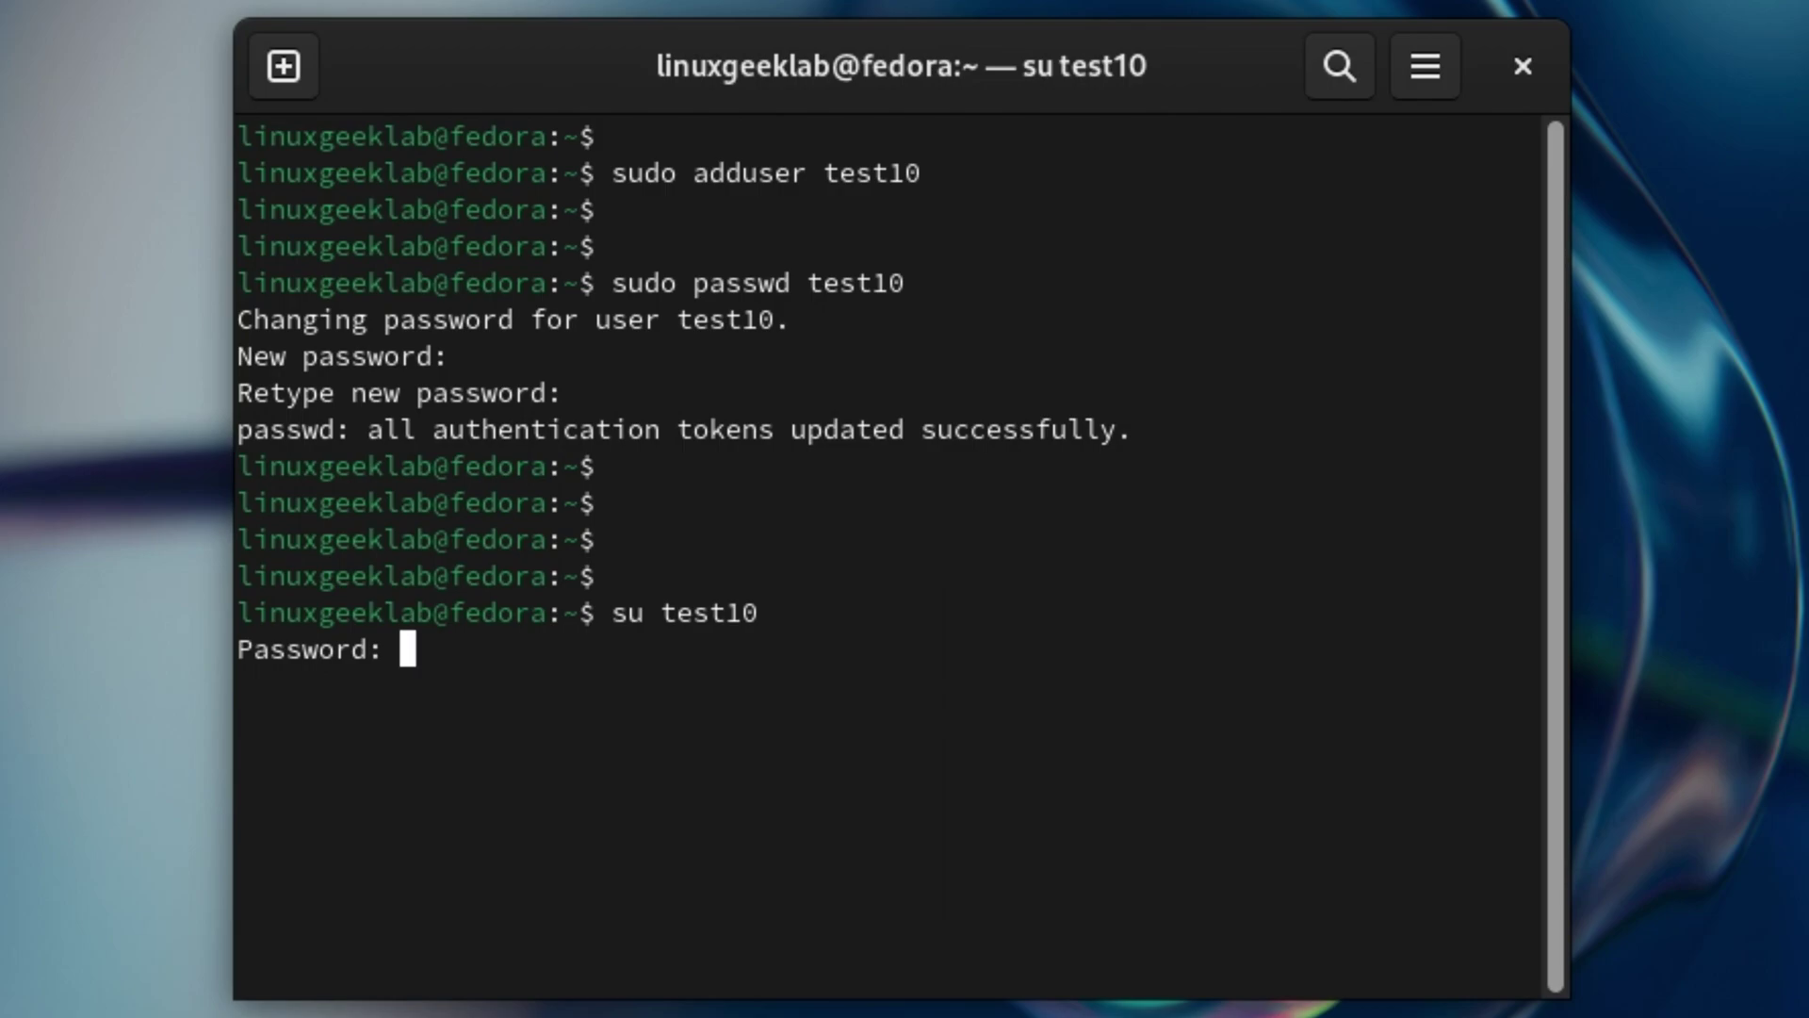
pyautogui.press('Return')
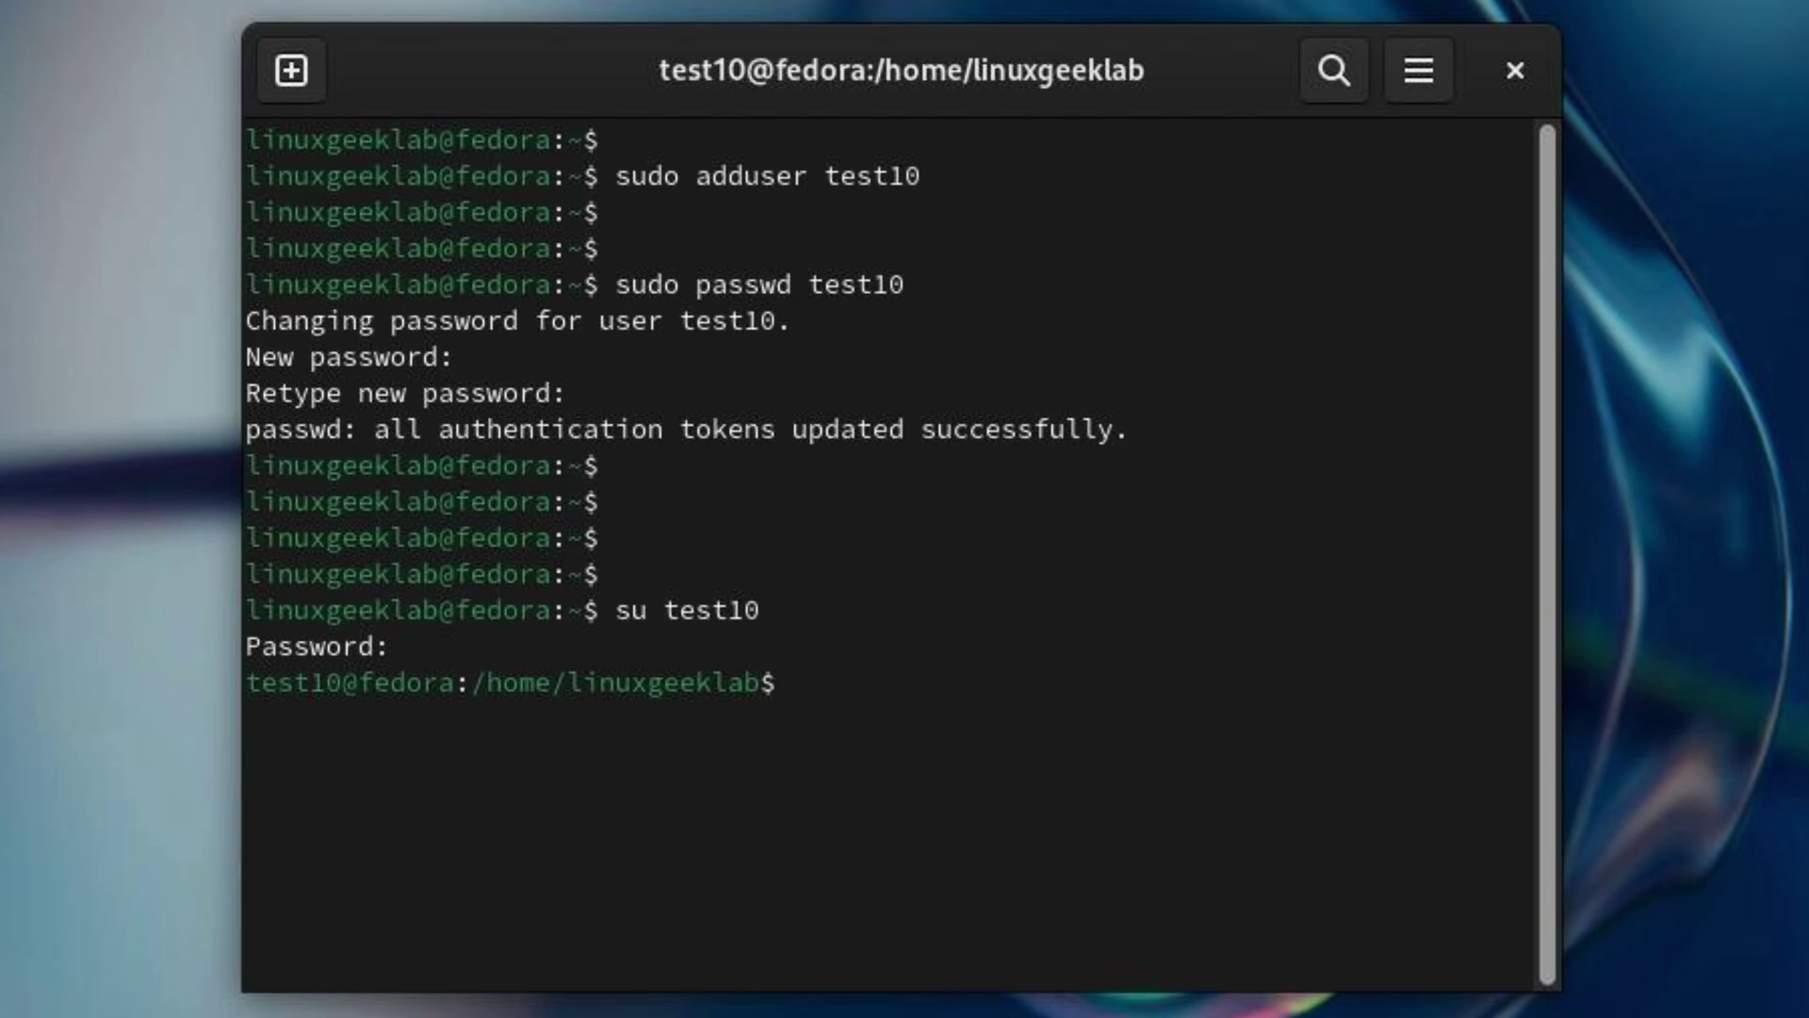
pyautogui.press('Return')
pyautogui.press('Return')
pyautogui.press('Return')
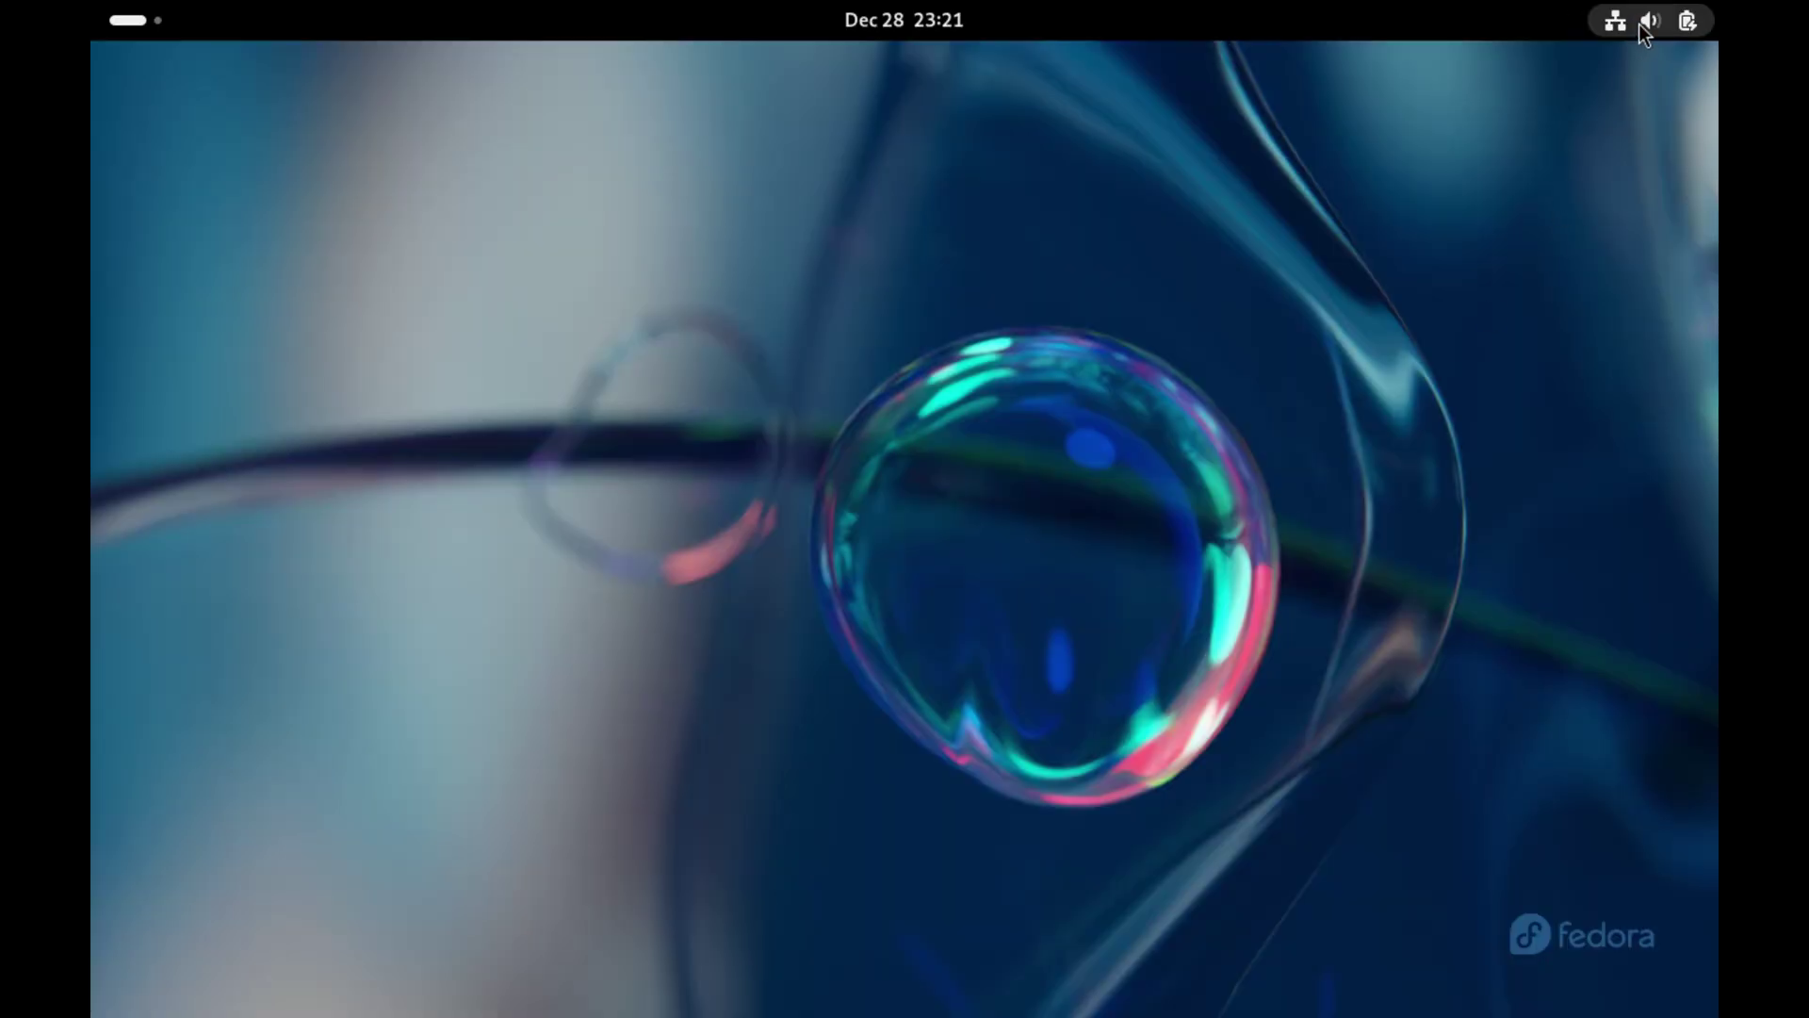
pyautogui.click(1638, 24)
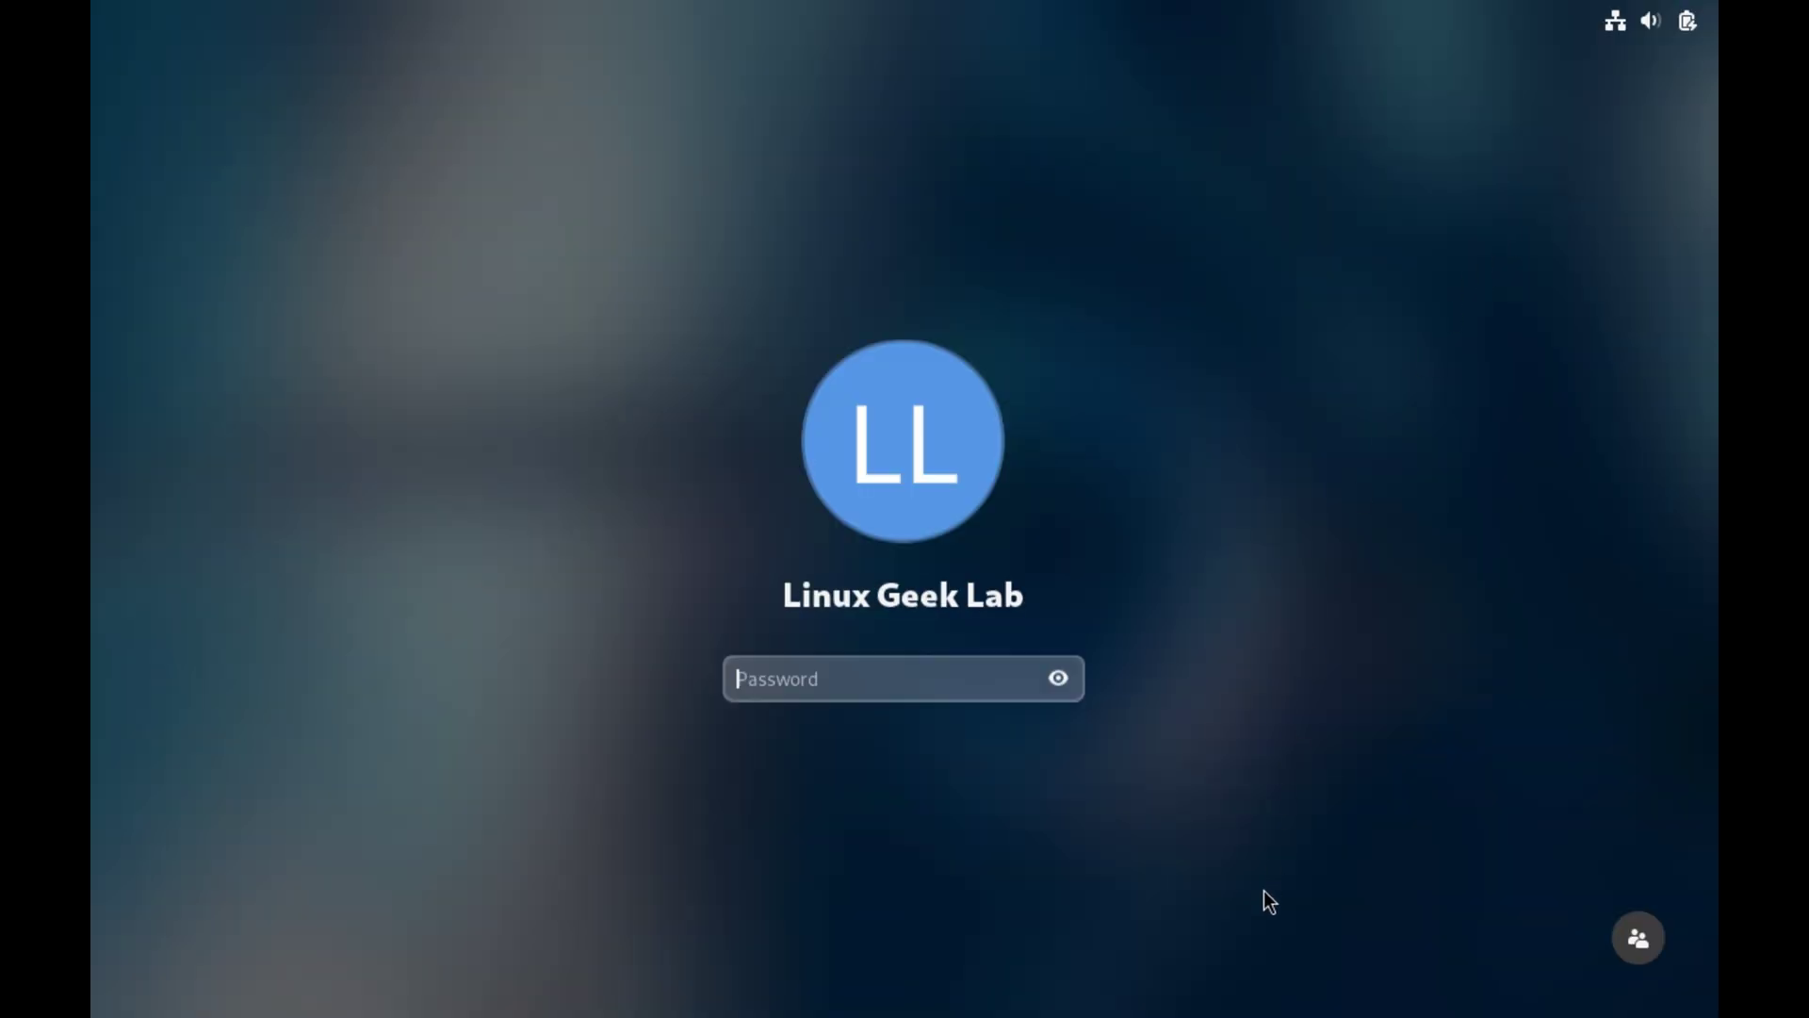
# Sign in as test10 from the login screen's user list with its password
pyautogui.click(1636, 941)
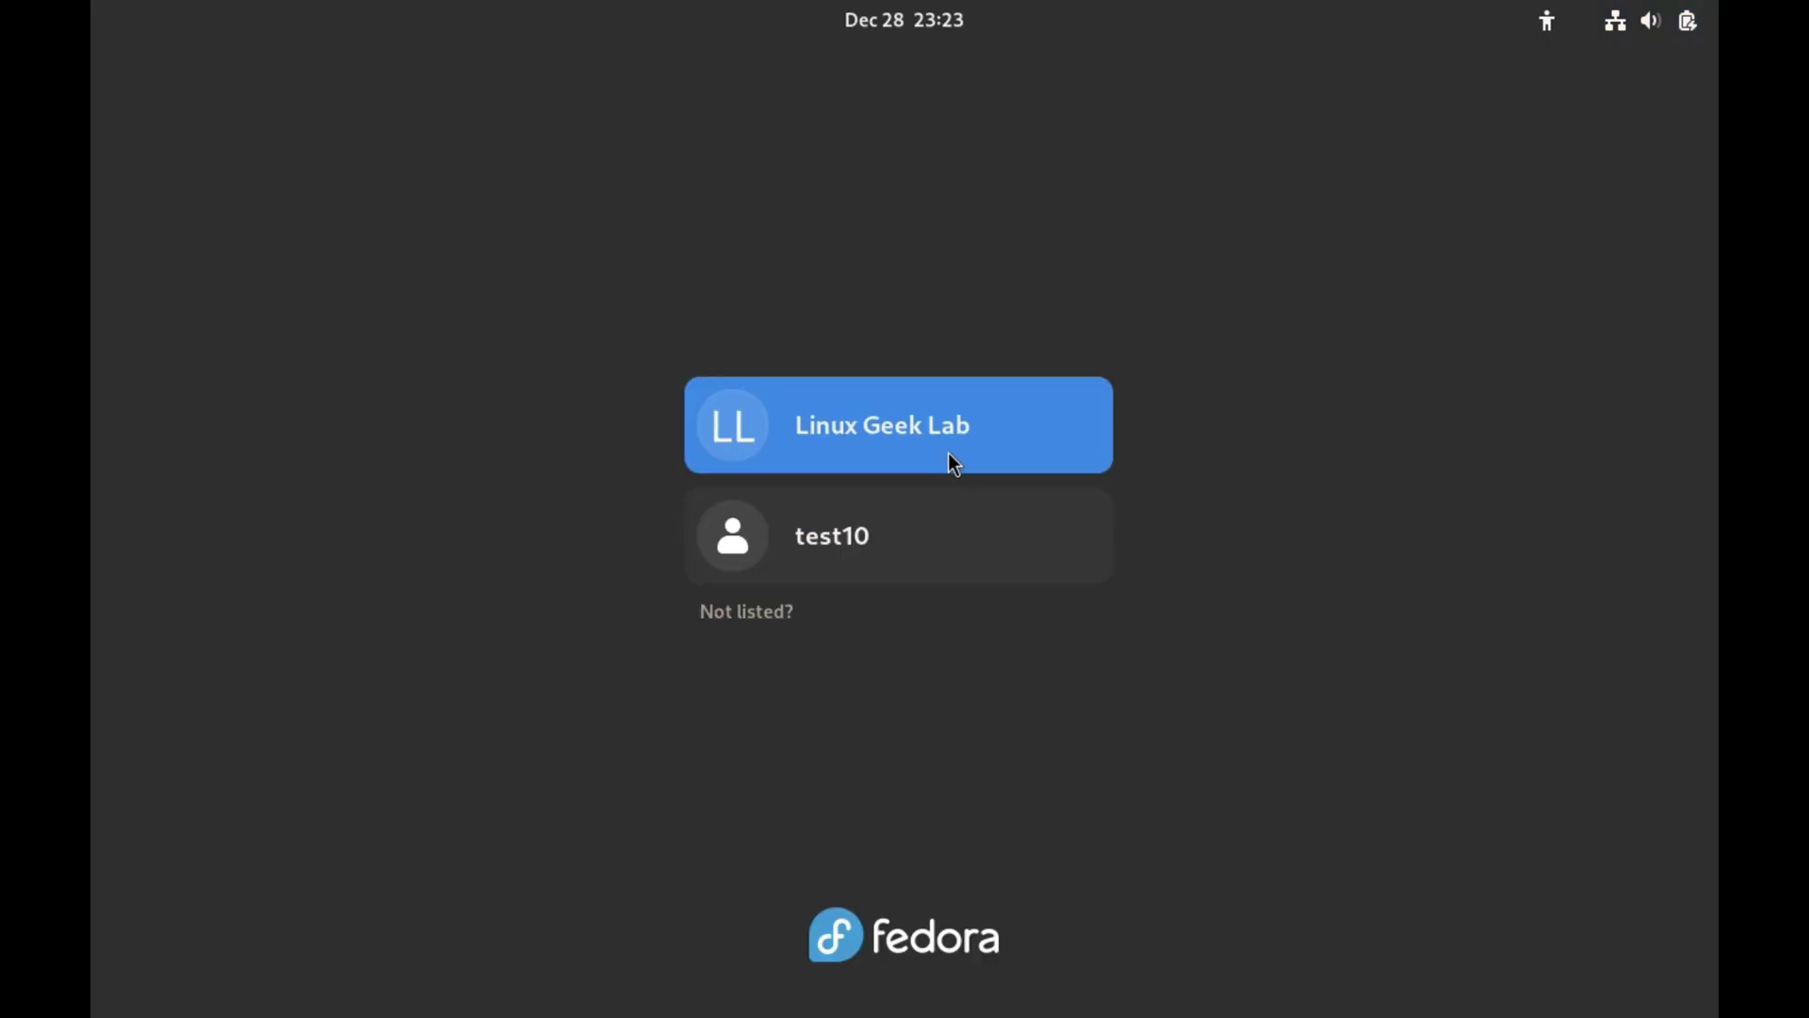
pyautogui.click(934, 563)
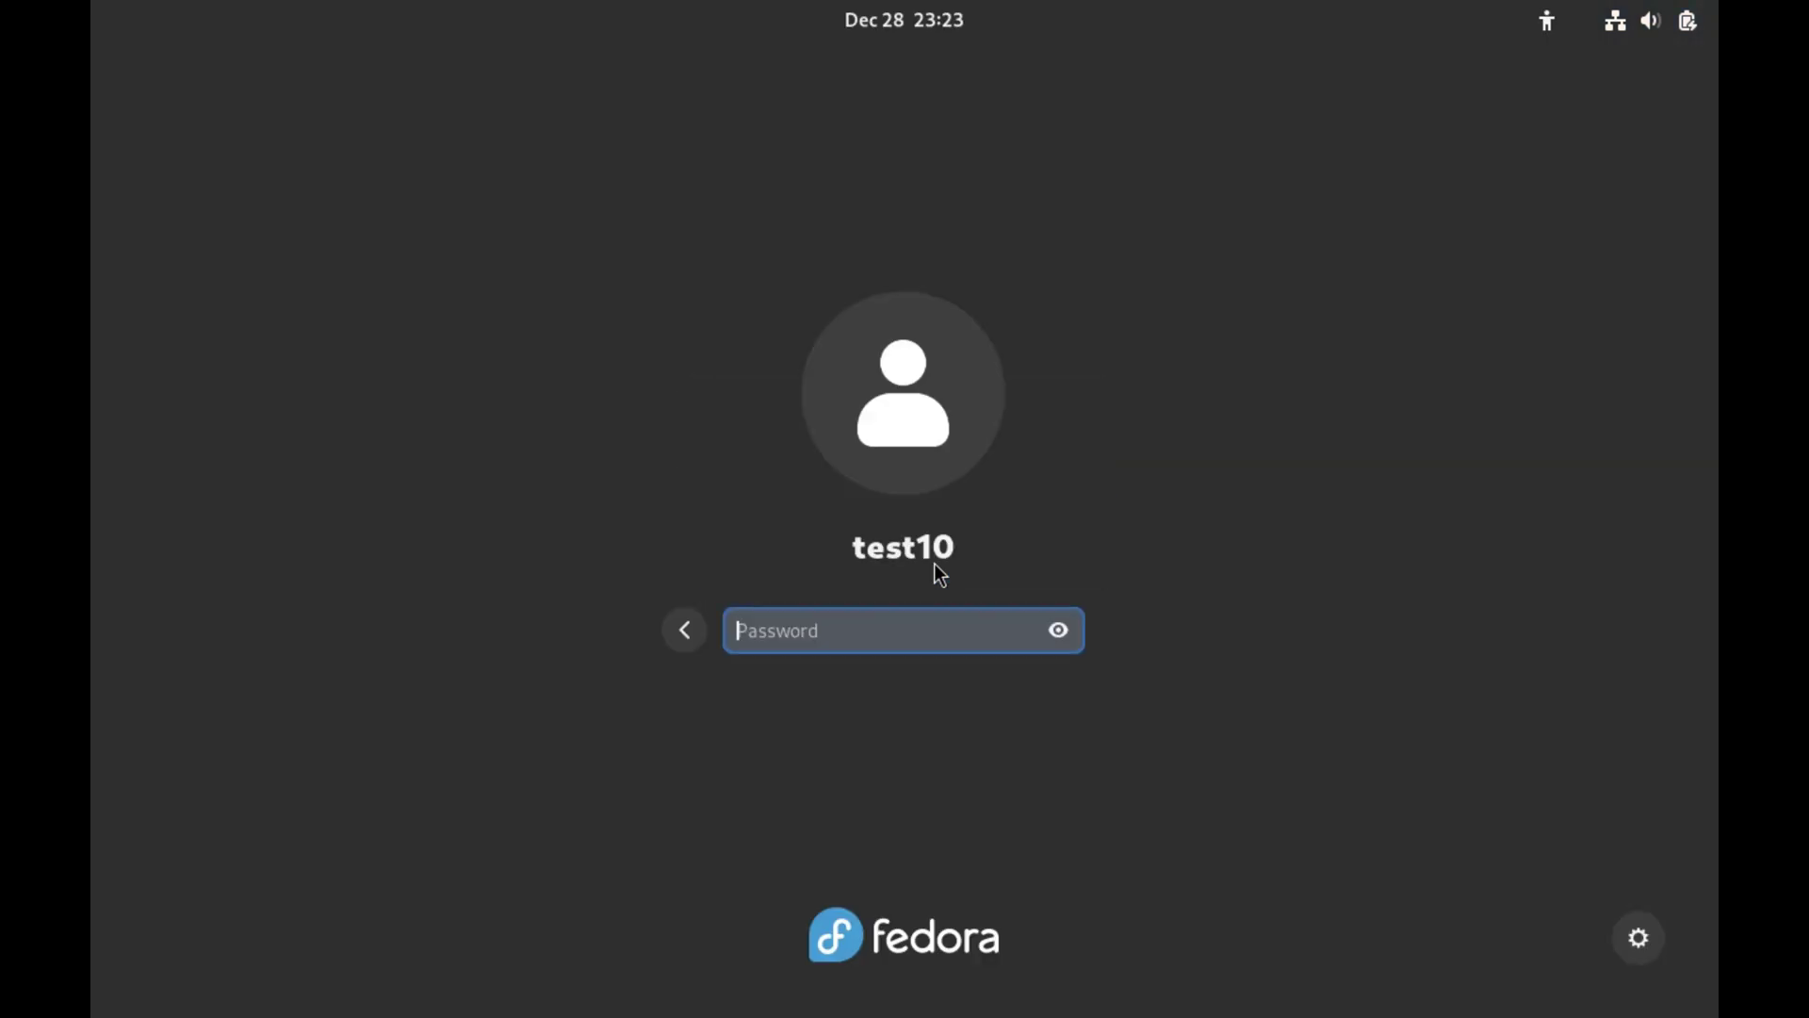
pyautogui.press('Return')
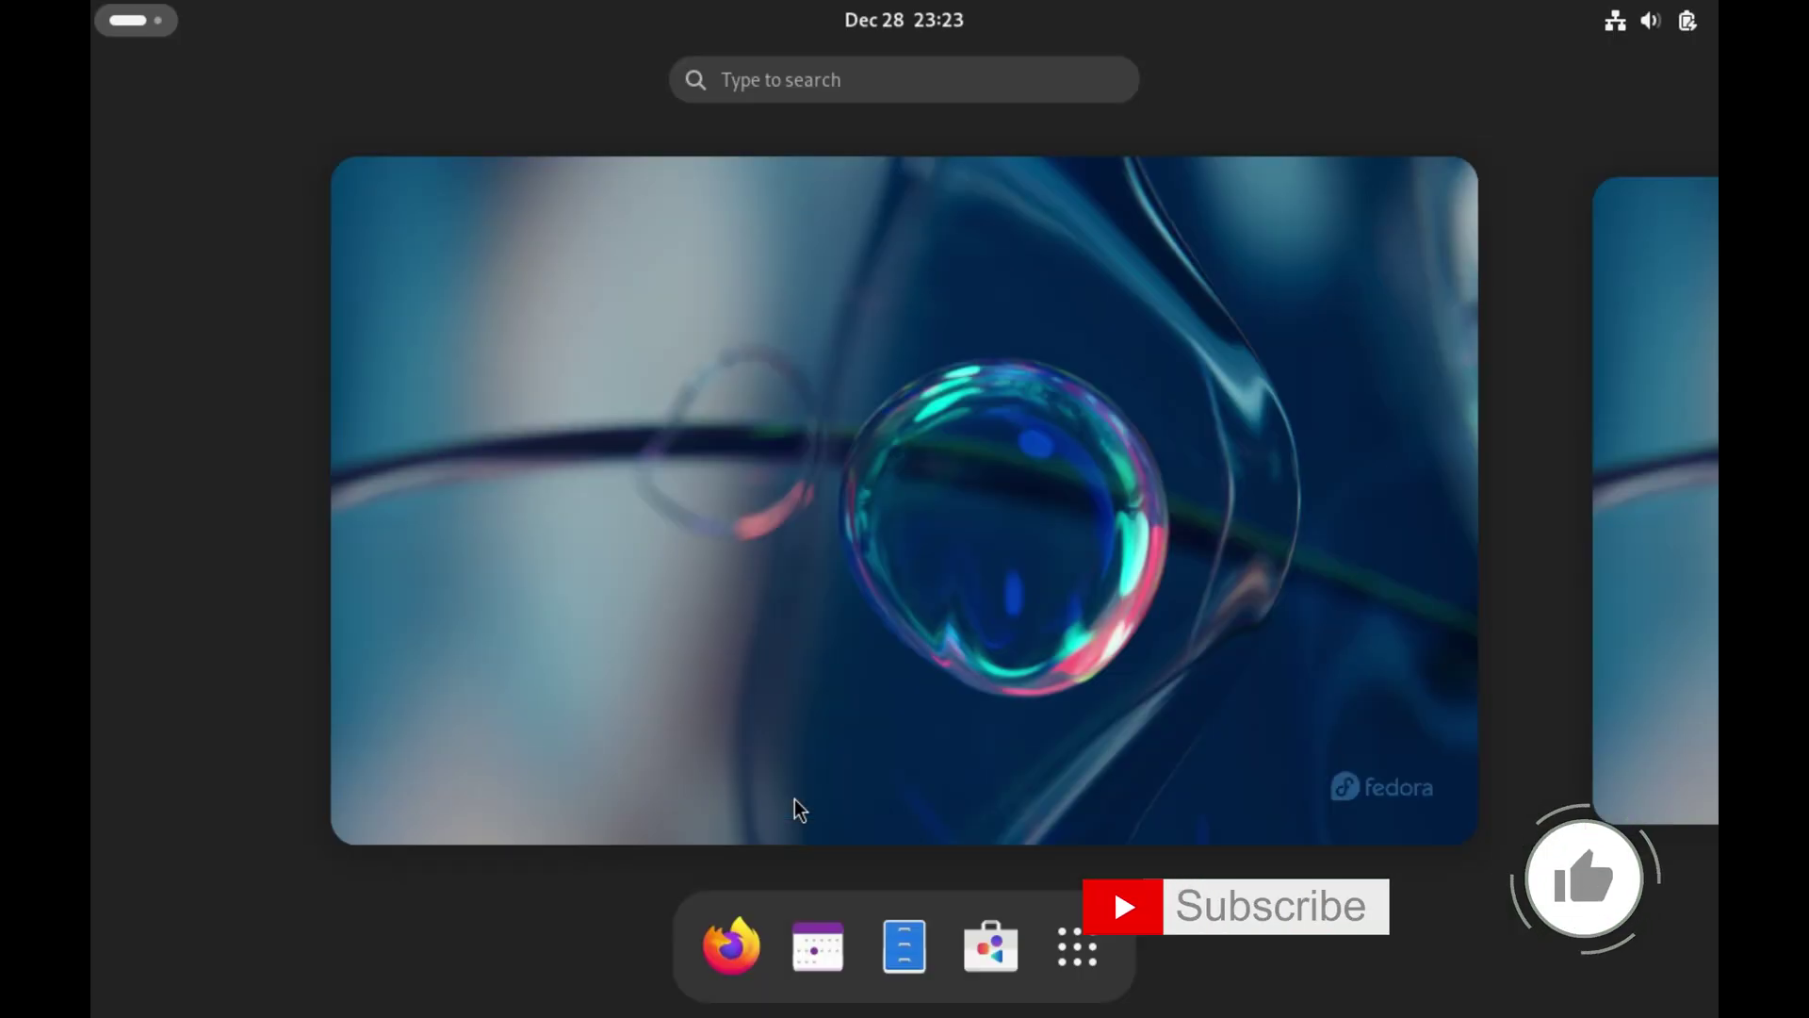
# Launch Terminal from the app grid in test10's session
pyautogui.click(1090, 939)
pyautogui.click(1293, 552)
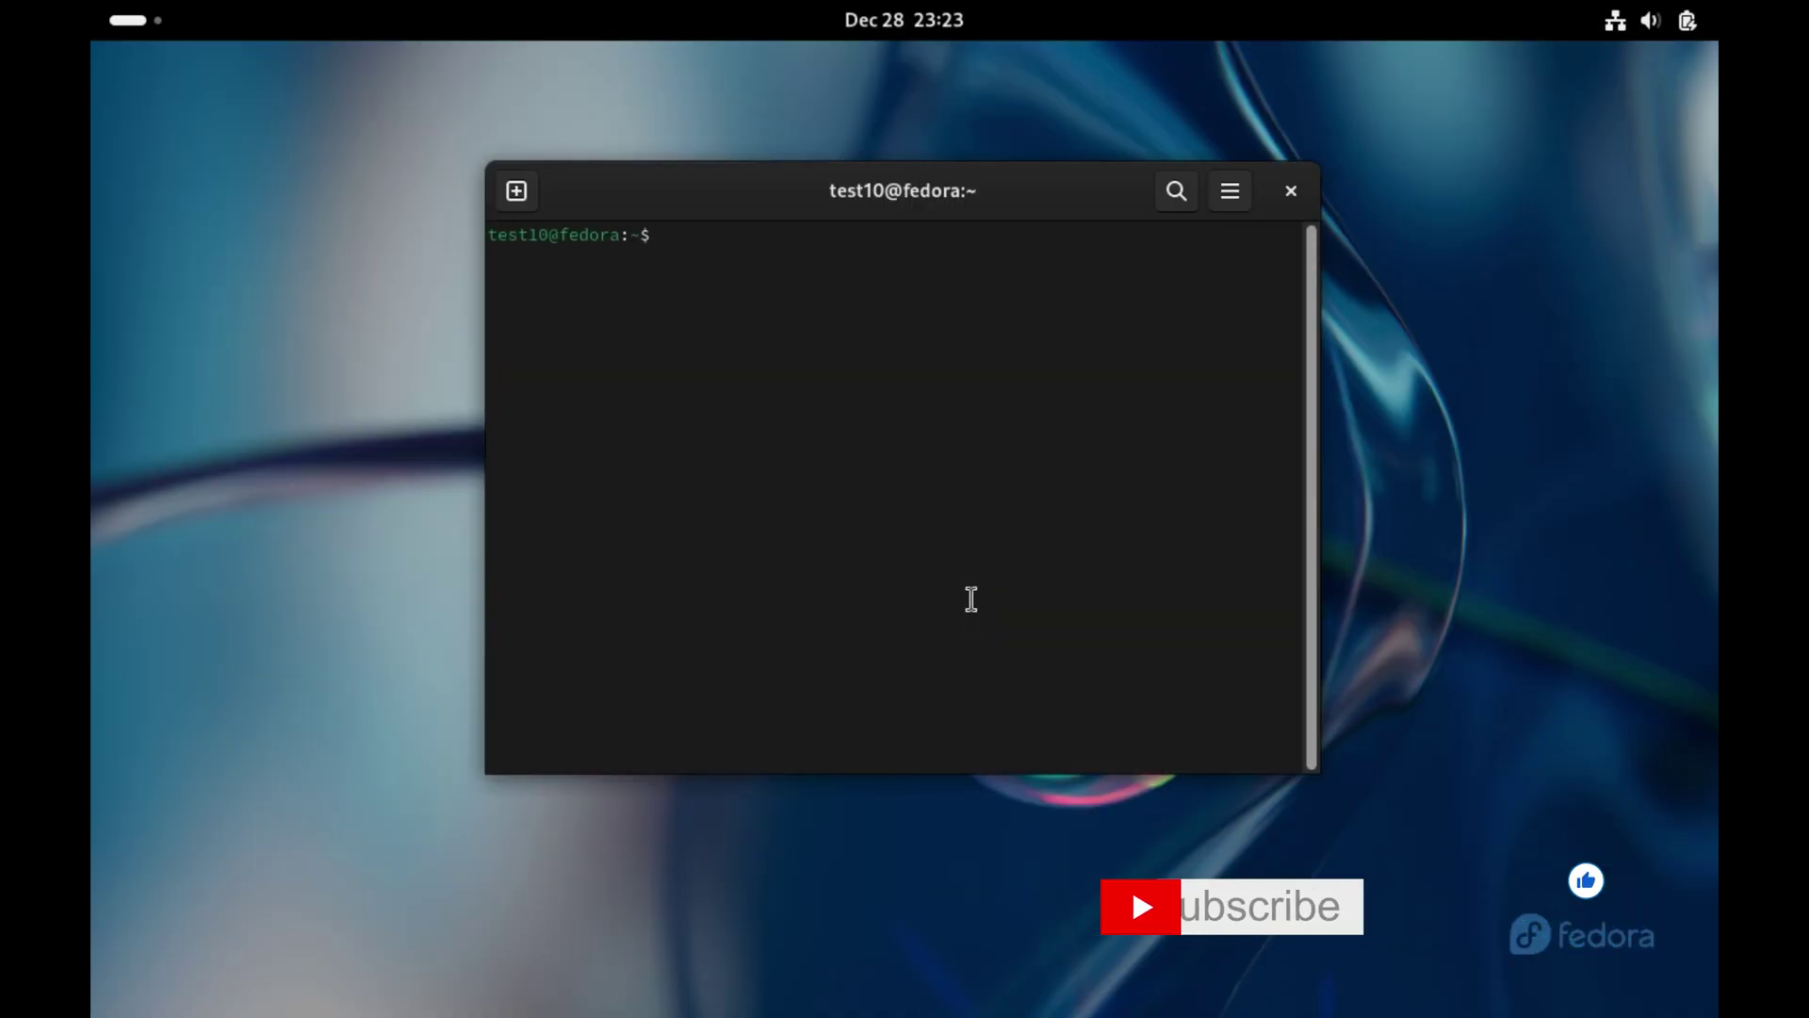